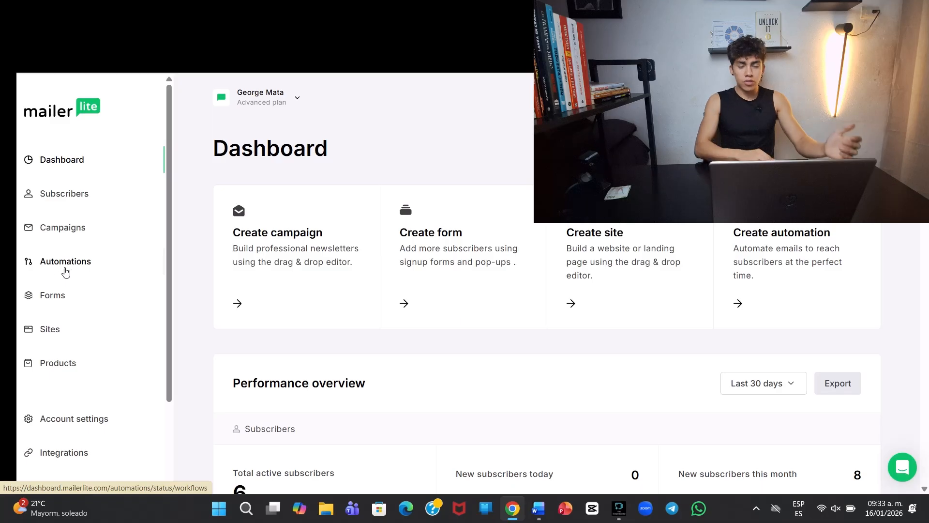
# Open the automations area and begin a new automation from scratch instead of using a template
pyautogui.click(70, 263)
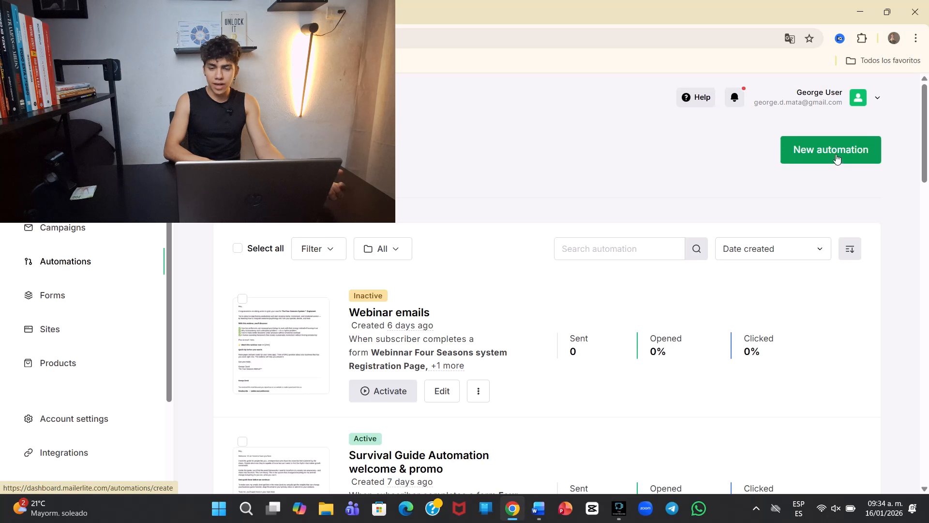
pyautogui.click(811, 159)
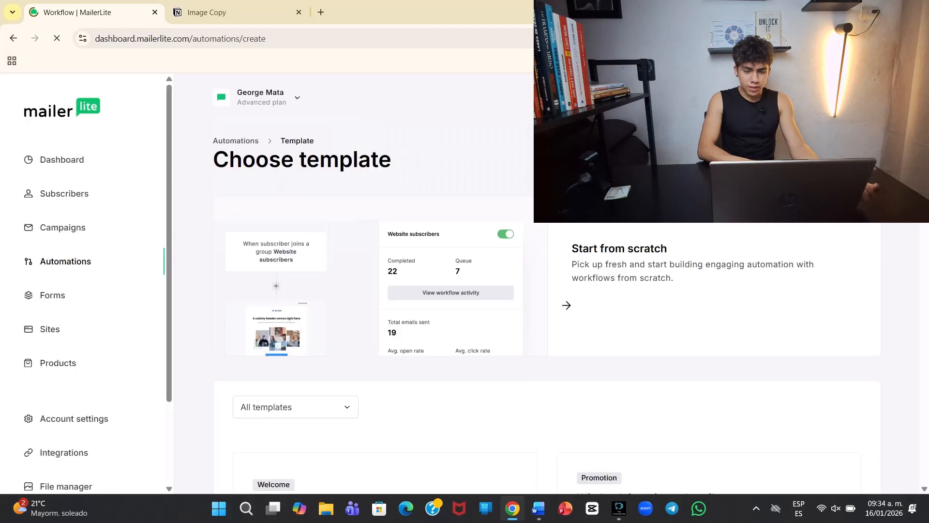
pyautogui.scroll(-3, 719, 244)
pyautogui.scroll(-5, 927, 230)
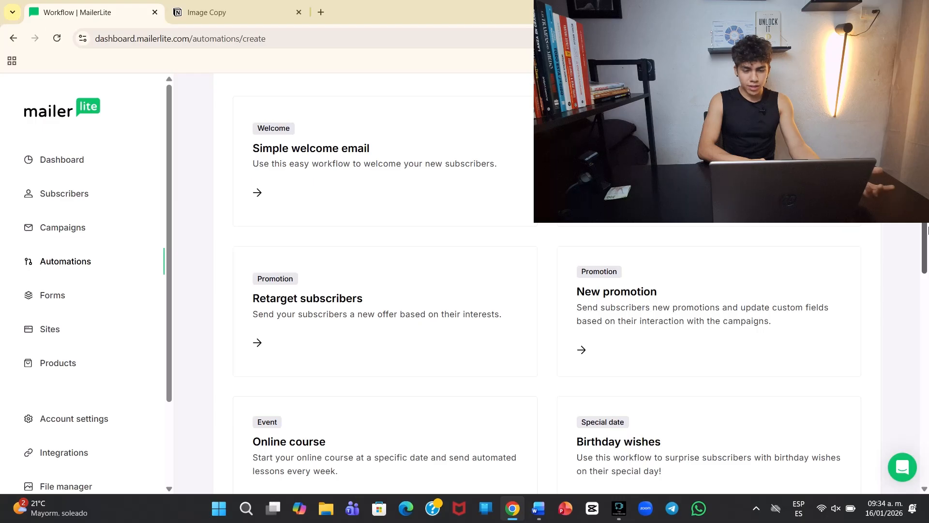
pyautogui.scroll(4, 928, 230)
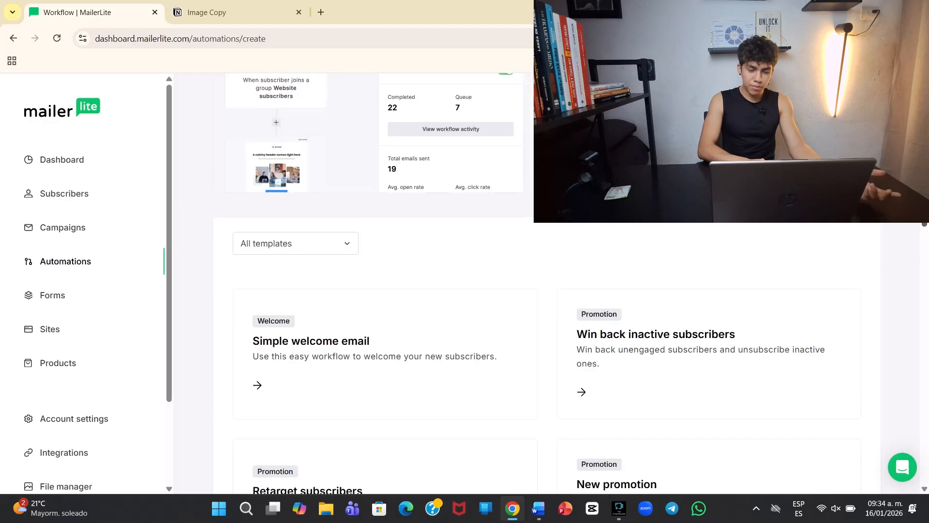
pyautogui.scroll(-7, 927, 230)
pyautogui.scroll(8, 927, 229)
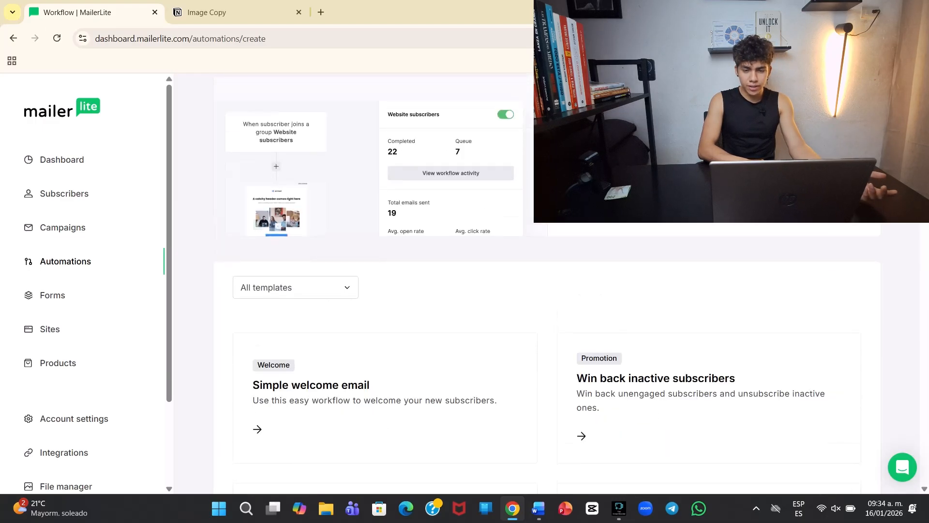
pyautogui.click(597, 181)
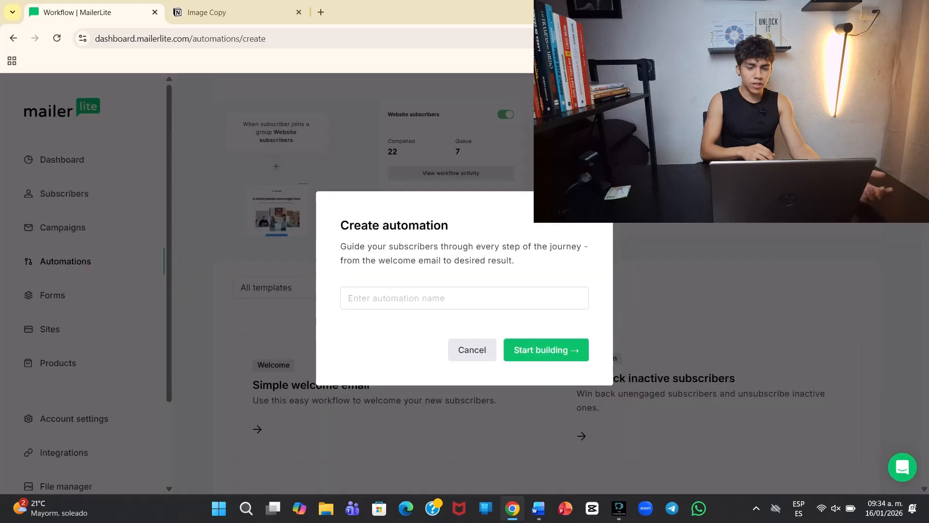
# Name the automation "Promo newsletter sequence" and start building it
pyautogui.click(430, 305)
pyautogui.write('P')
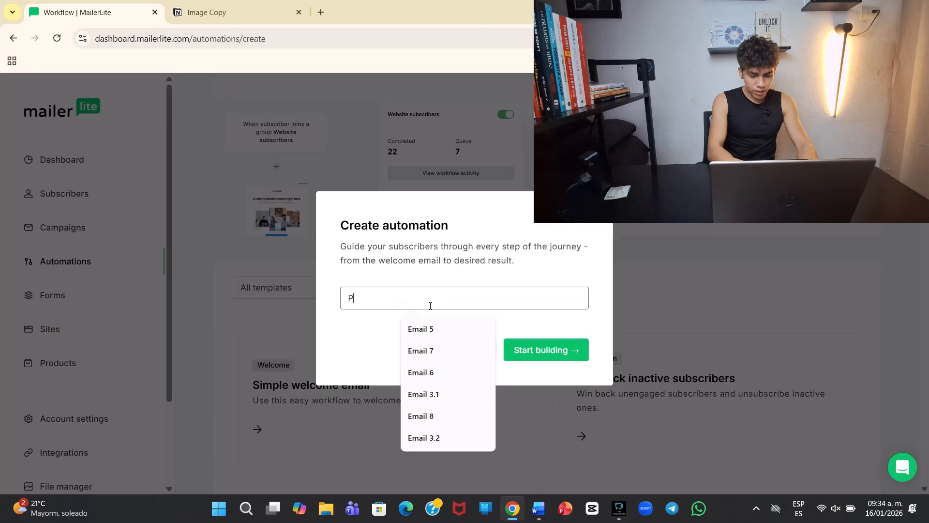
pyautogui.write('romo n')
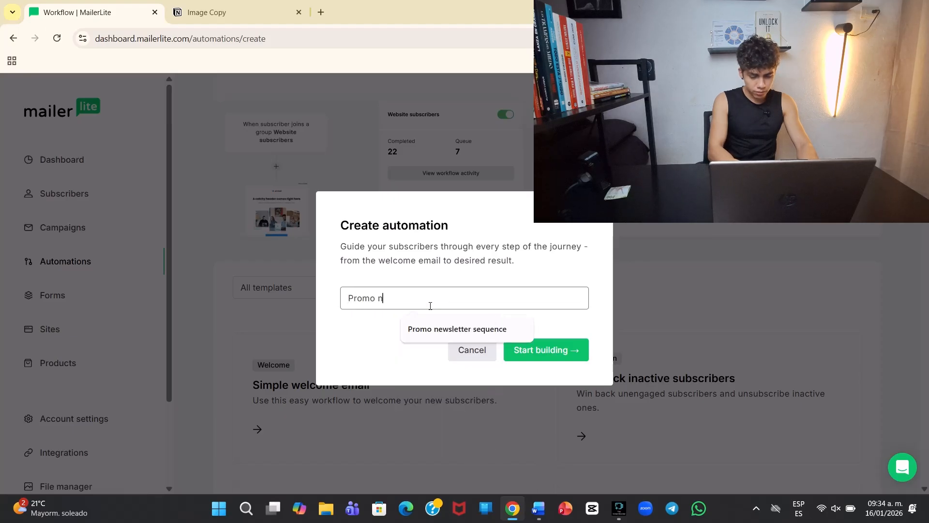
pyautogui.write('ewsletter sequence')
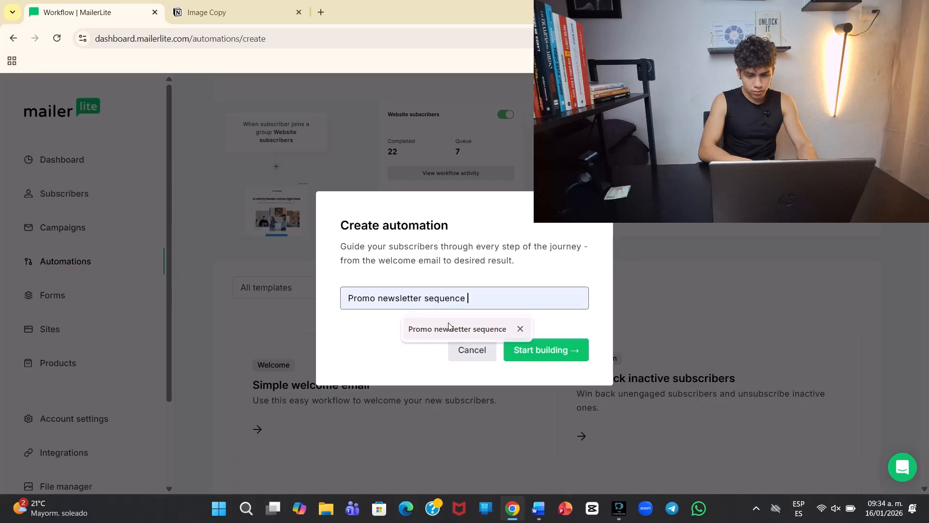
pyautogui.click(458, 329)
pyautogui.click(555, 351)
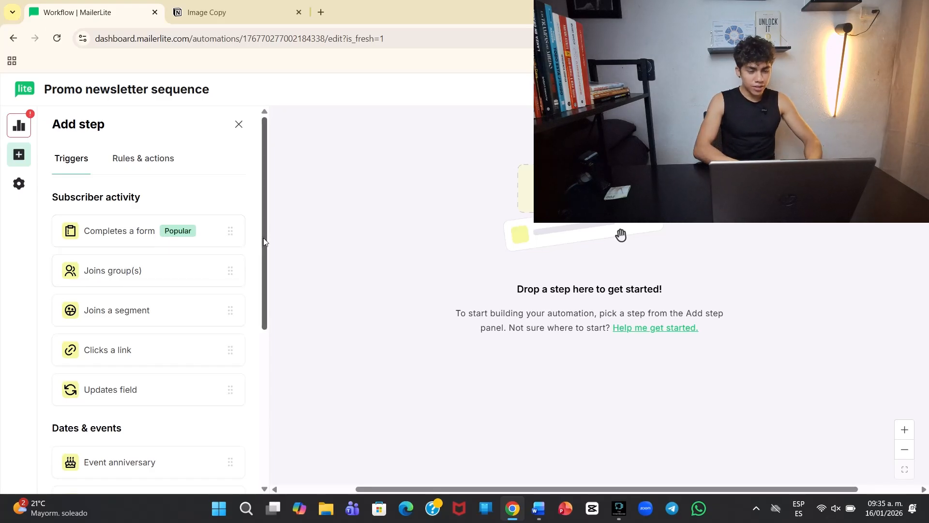
pyautogui.moveTo(264, 237); pyautogui.dragTo(271, 283)
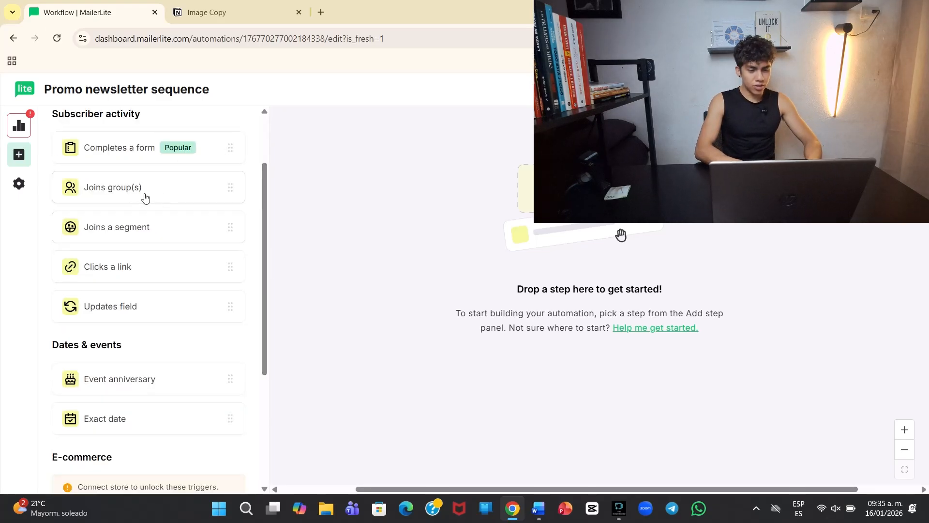
pyautogui.moveTo(266, 220); pyautogui.dragTo(266, 236)
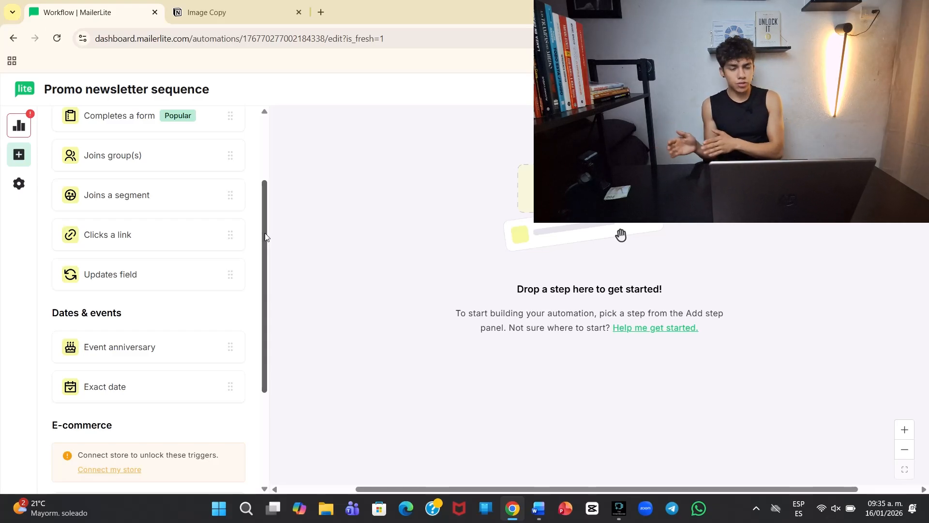
pyautogui.scroll(-1, 265, 242)
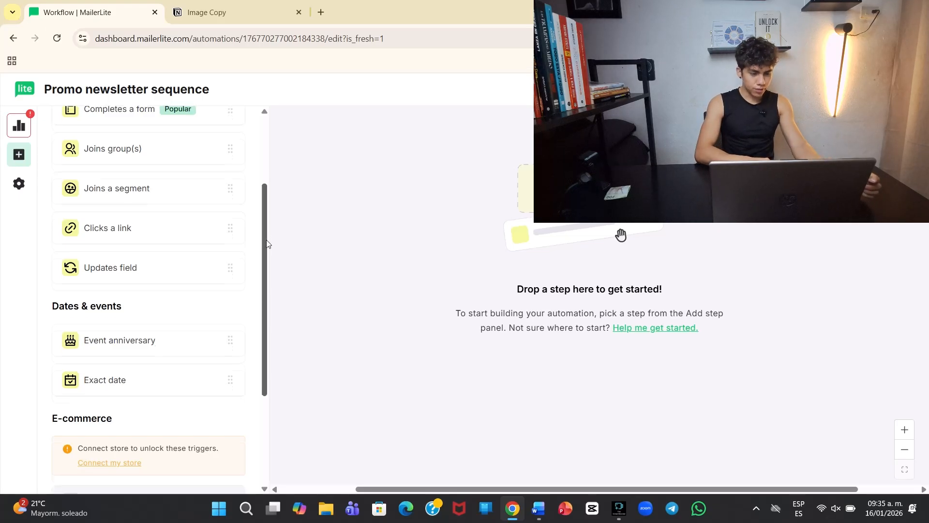
pyautogui.moveTo(267, 240); pyautogui.dragTo(280, 262)
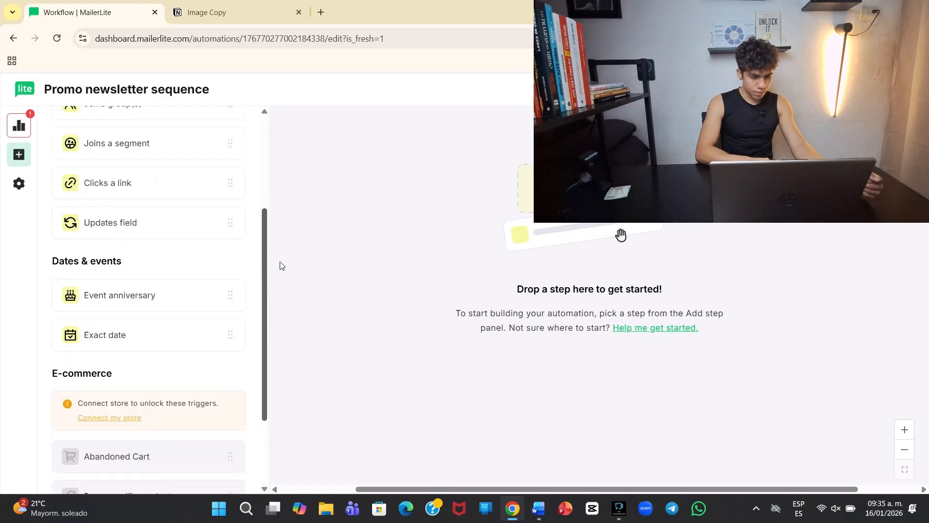
pyautogui.click(130, 190)
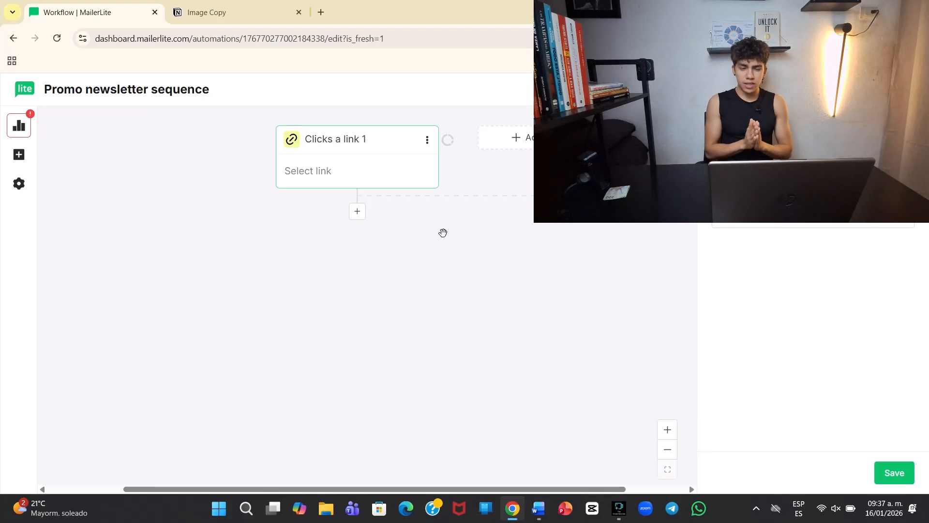
pyautogui.click(427, 141)
pyautogui.click(450, 192)
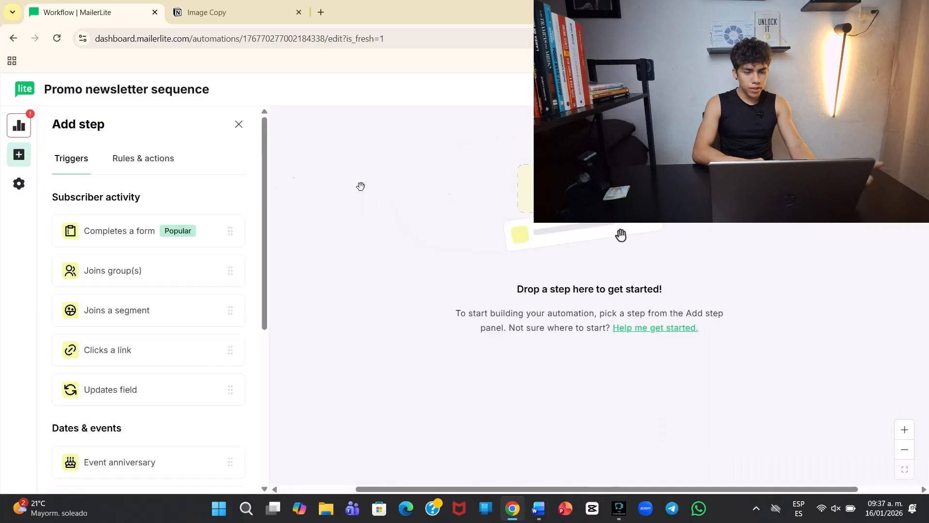
pyautogui.moveTo(267, 193); pyautogui.dragTo(280, 291)
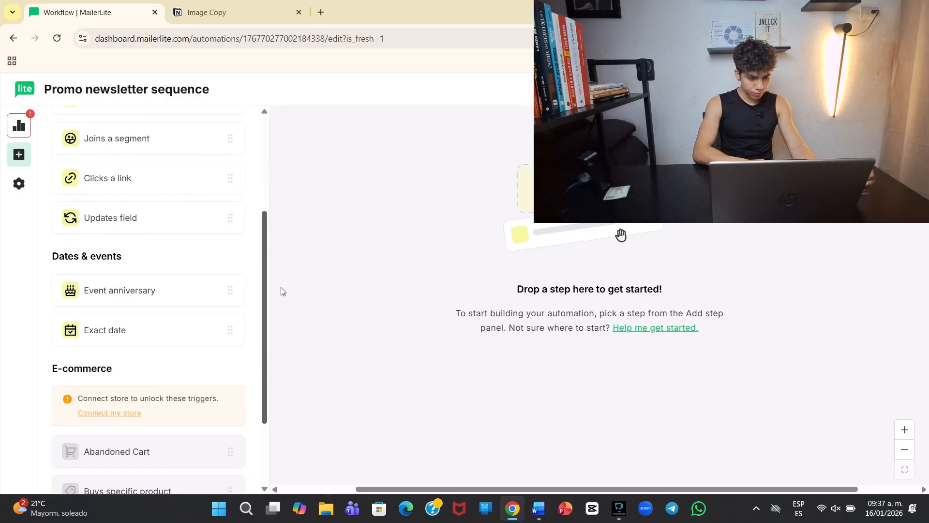
pyautogui.click(128, 213)
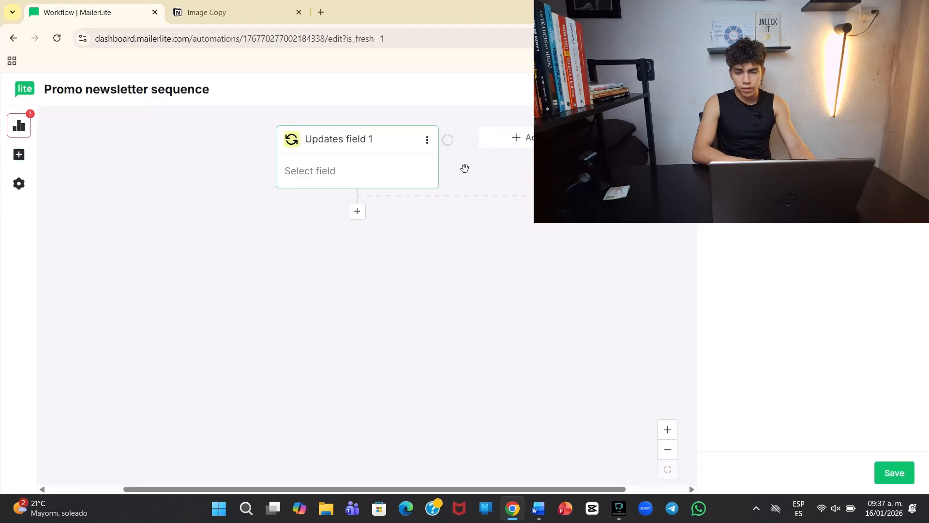
pyautogui.click(813, 195)
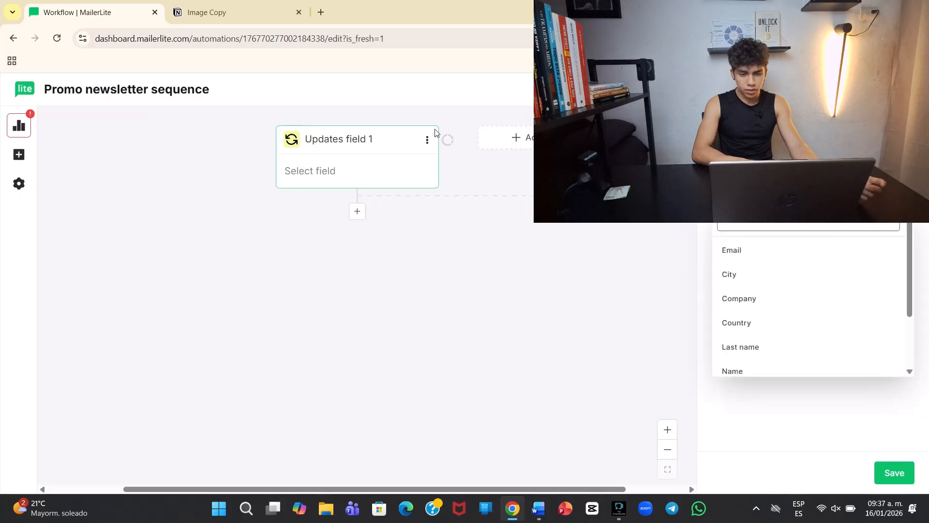
pyautogui.click(425, 140)
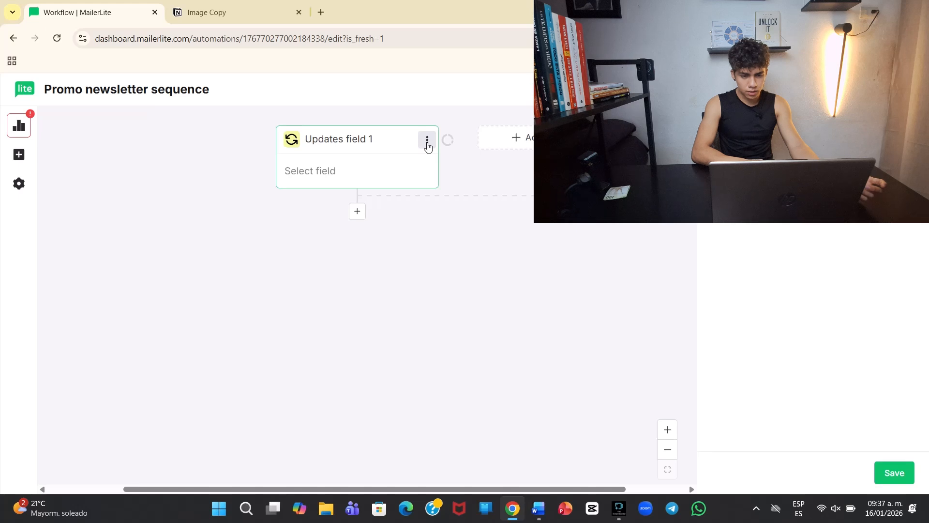
pyautogui.click(427, 145)
pyautogui.click(444, 190)
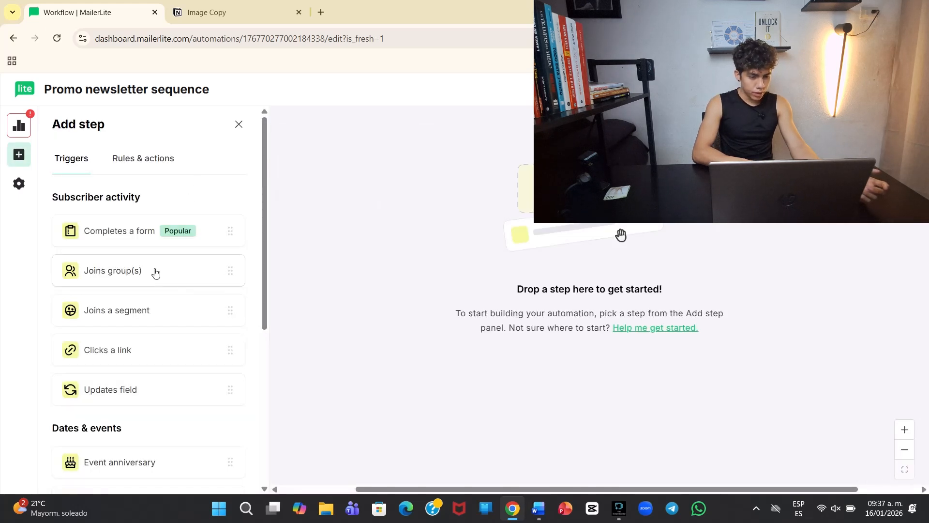
# Add a "Joins group(s)" trigger to the empty workflow, assign the group "None (experiments)" and save it
pyautogui.moveTo(164, 268); pyautogui.dragTo(639, 223)
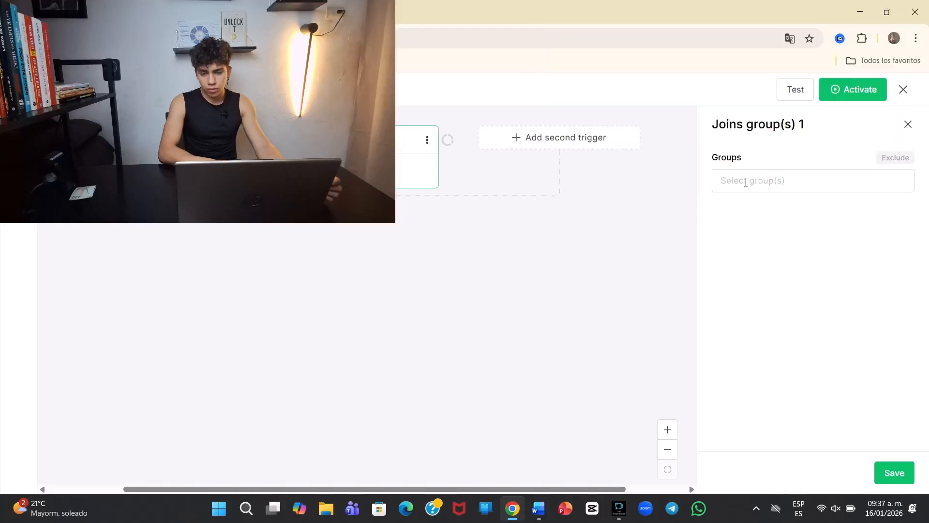
pyautogui.click(747, 181)
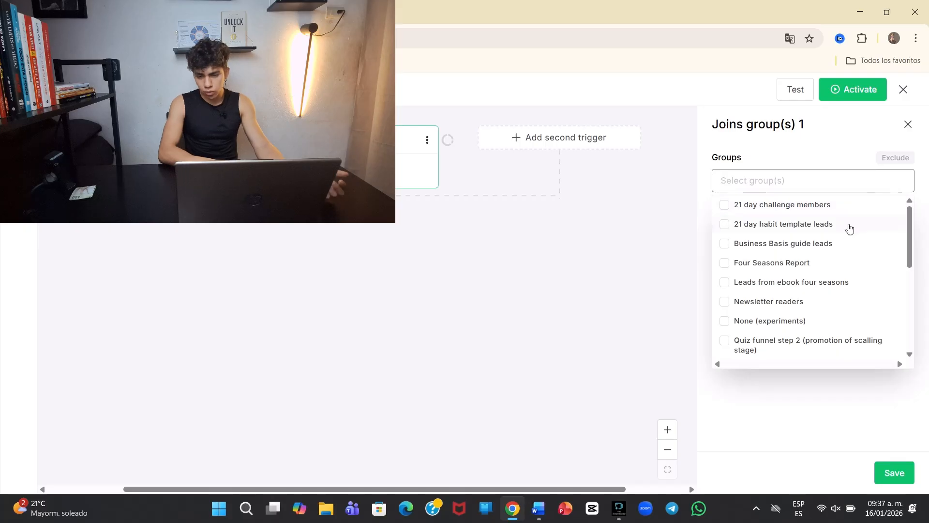
pyautogui.moveTo(908, 240); pyautogui.dragTo(903, 245)
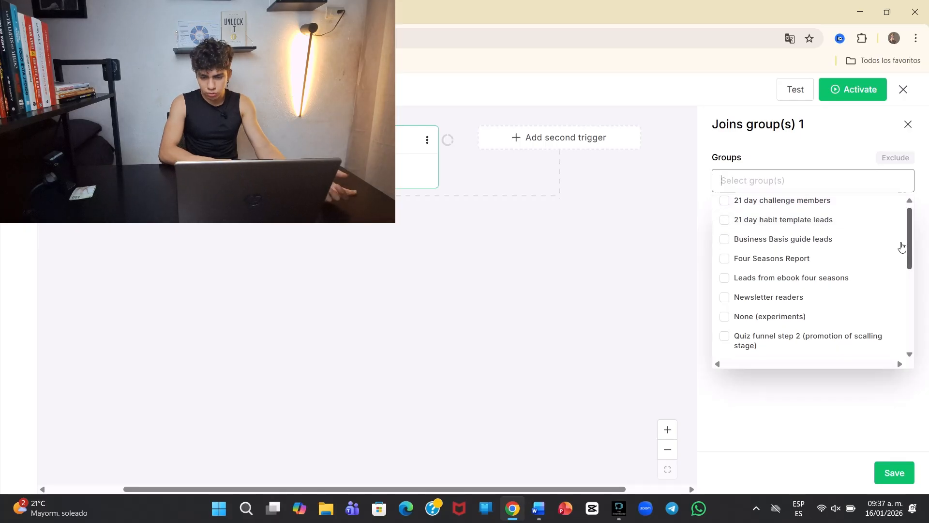
pyautogui.click(738, 323)
pyautogui.click(785, 394)
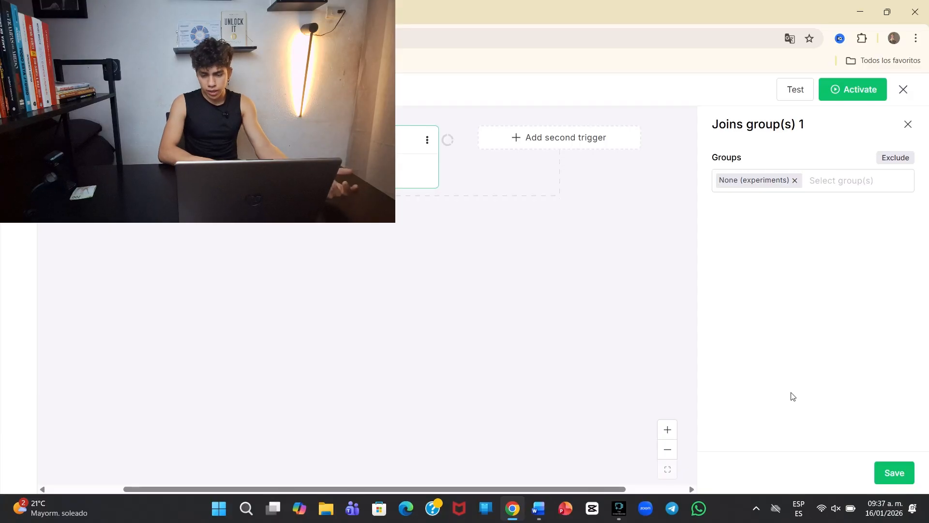
pyautogui.click(896, 471)
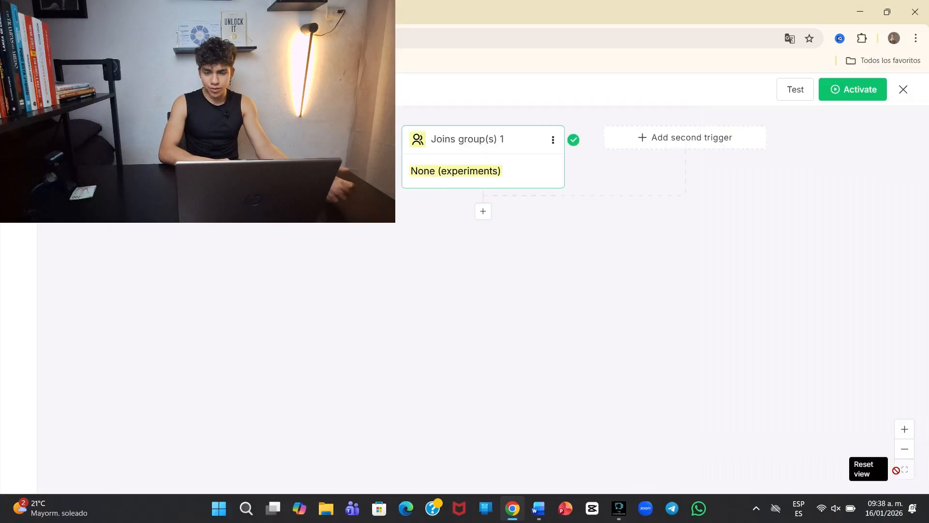
# Add a Send email action directly below the "Joins group(s)" trigger
pyautogui.click(482, 213)
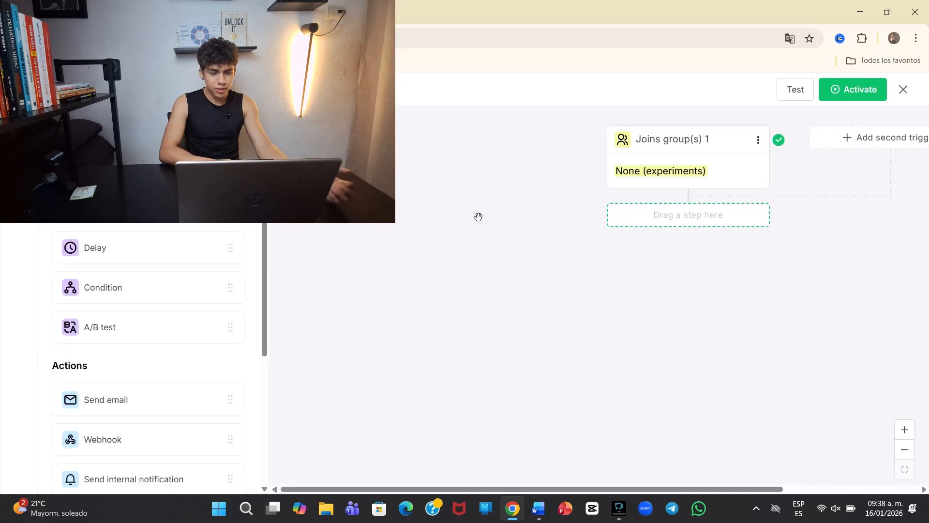
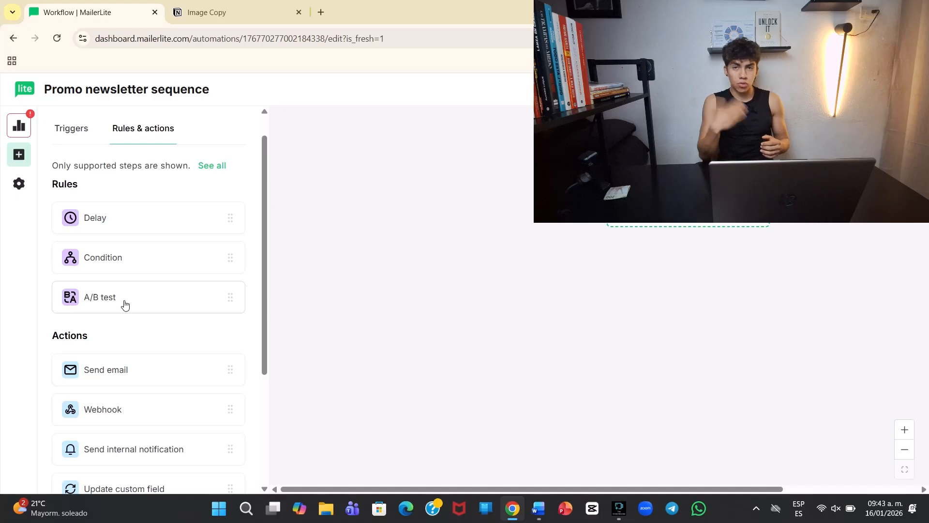
pyautogui.scroll(-1, 203, 286)
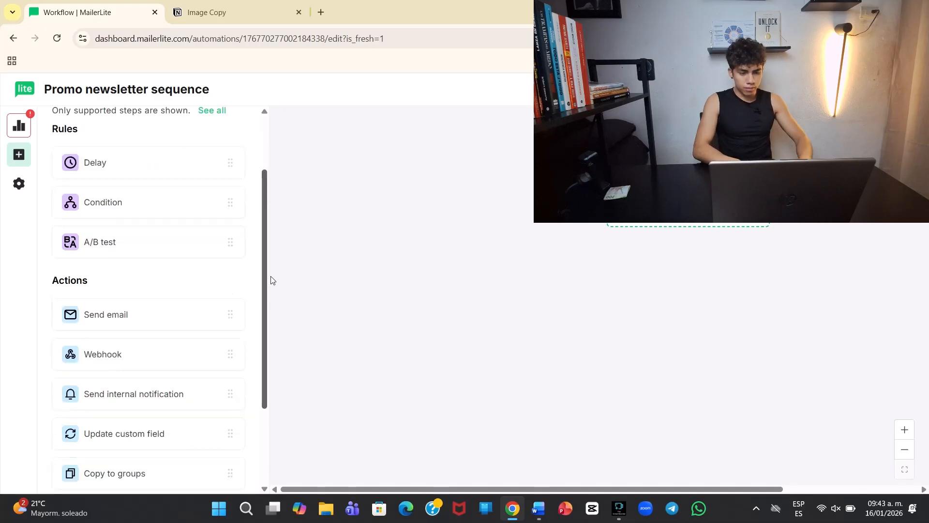
pyautogui.scroll(-1, 271, 290)
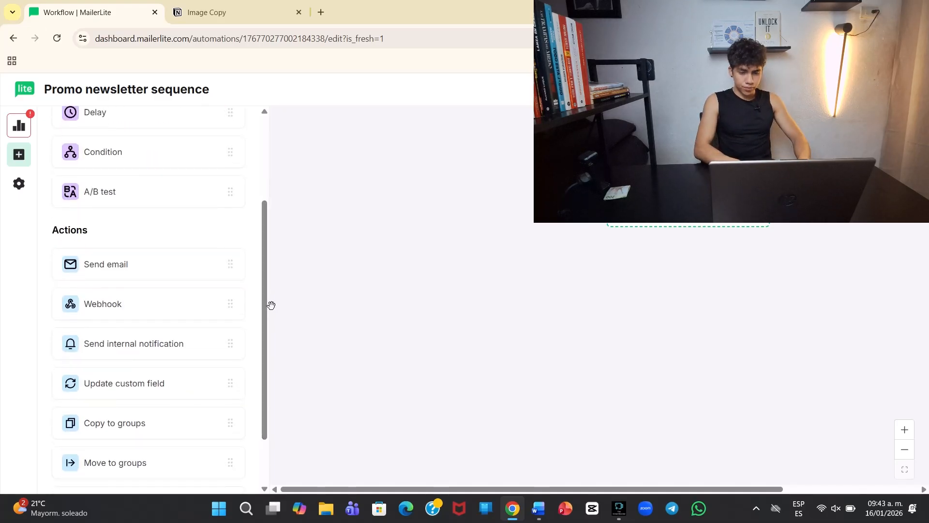
pyautogui.click(108, 268)
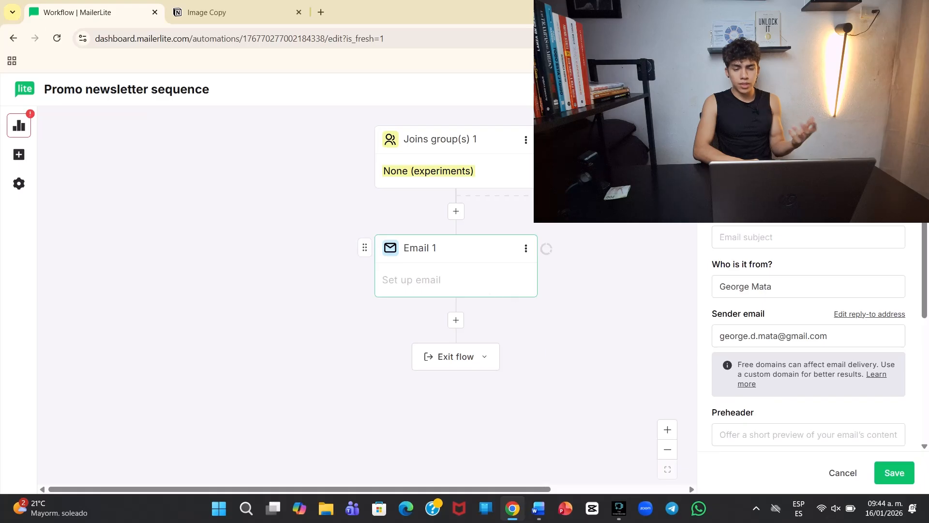
# Set the email name of the new email step to "email 1"
pyautogui.moveTo(925, 175)
pyautogui.mouseDown()
pyautogui.moveTo(928, 284)
pyautogui.moveTo(924, 163)
pyautogui.mouseUp()
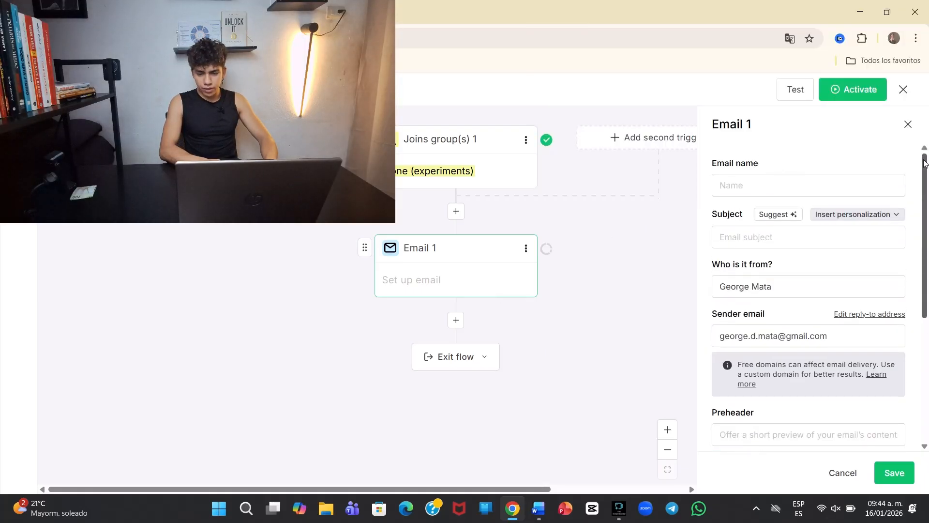
pyautogui.click(773, 184)
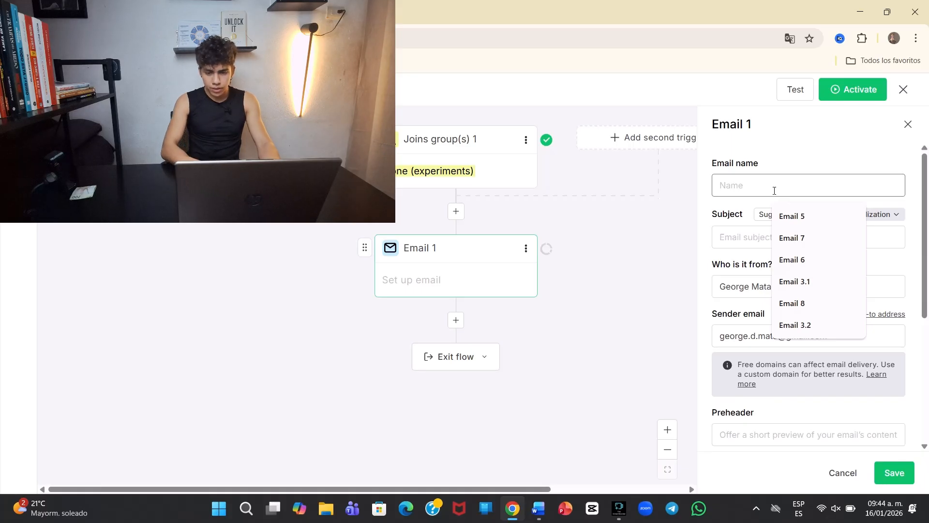
pyautogui.write('email')
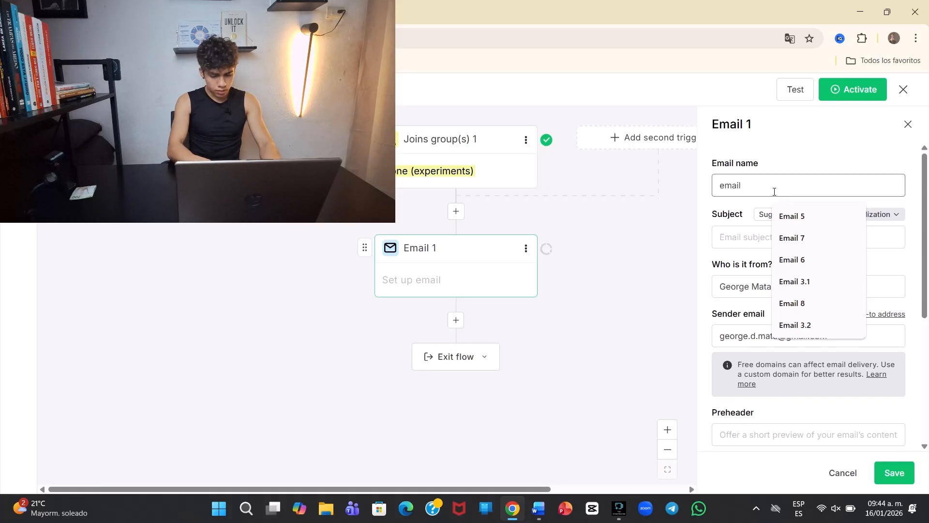
pyautogui.write(' 1')
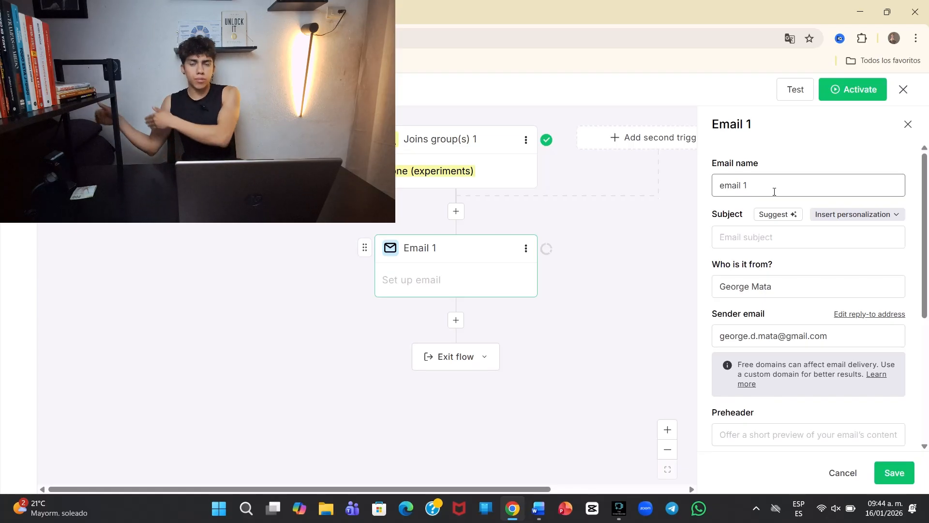
# Set the email subject to "The game is changing for high-performers (Don't be left behind)", copied from the Word document's EMAIL #1 section
pyautogui.click(740, 244)
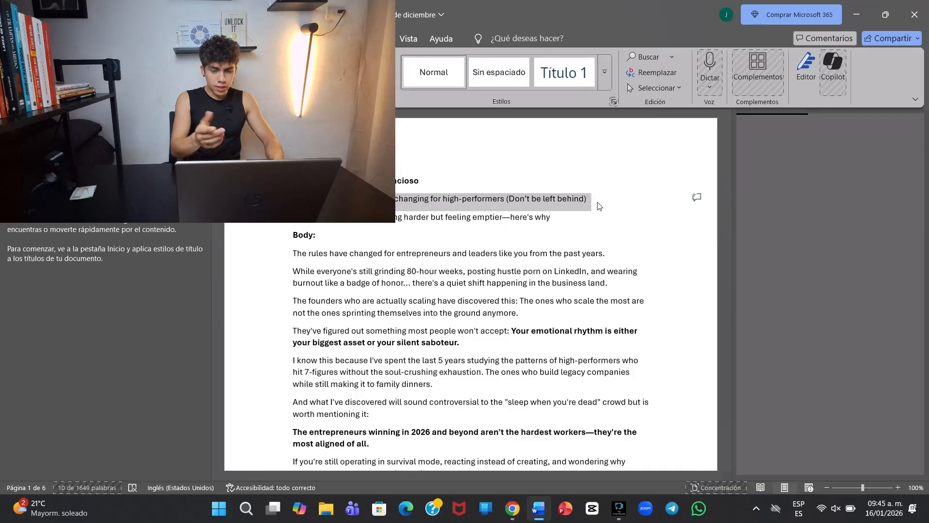
pyautogui.click(513, 508)
pyautogui.click(745, 237)
pyautogui.hotkey('ctrl', 'v')
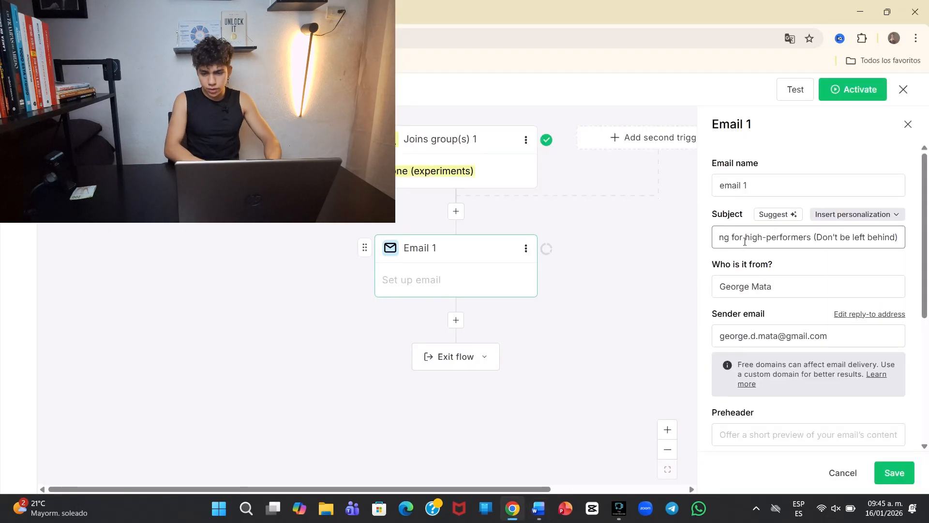
pyautogui.moveTo(898, 239); pyautogui.dragTo(643, 253)
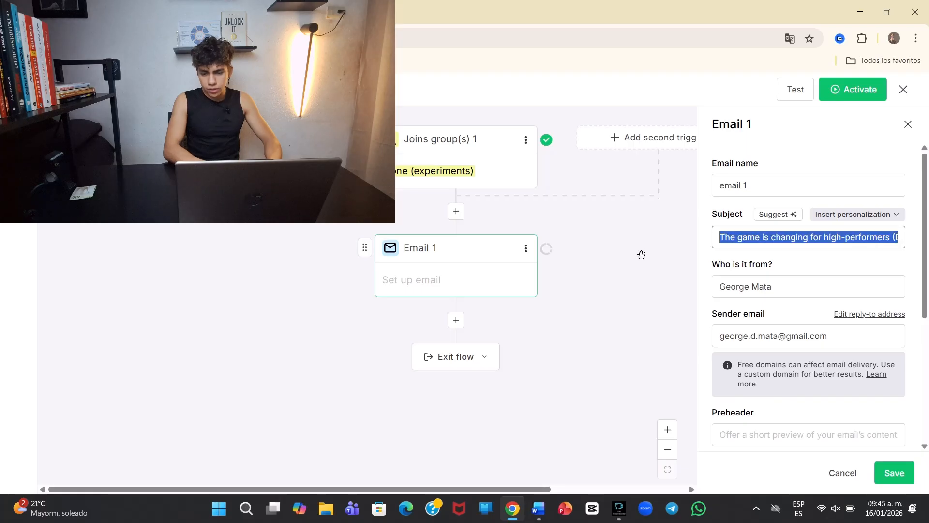
pyautogui.click(832, 305)
# Change the sender name of the email by replacing the surname with the middle name
pyautogui.click(781, 290)
pyautogui.press('BackSpace')
pyautogui.press('BackSpace')
pyautogui.press('BackSpace')
pyautogui.press('BackSpace')
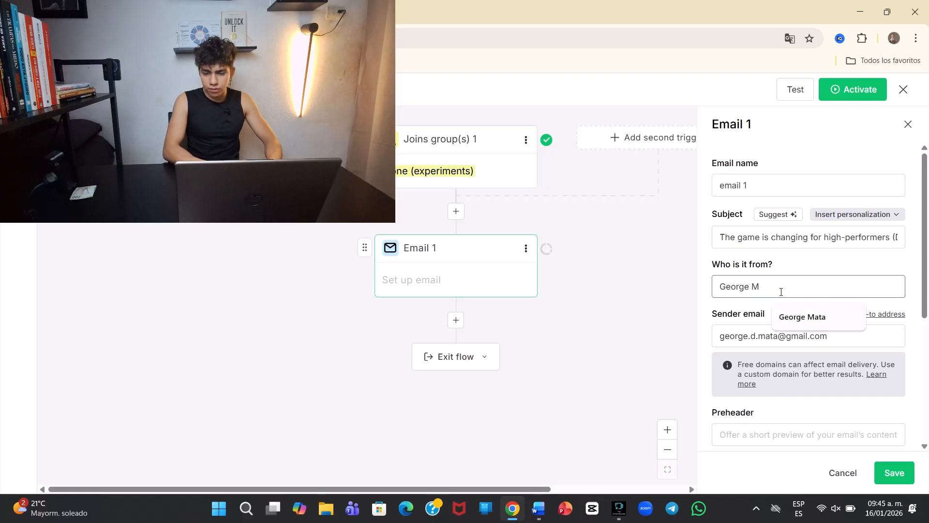
pyautogui.write('David')
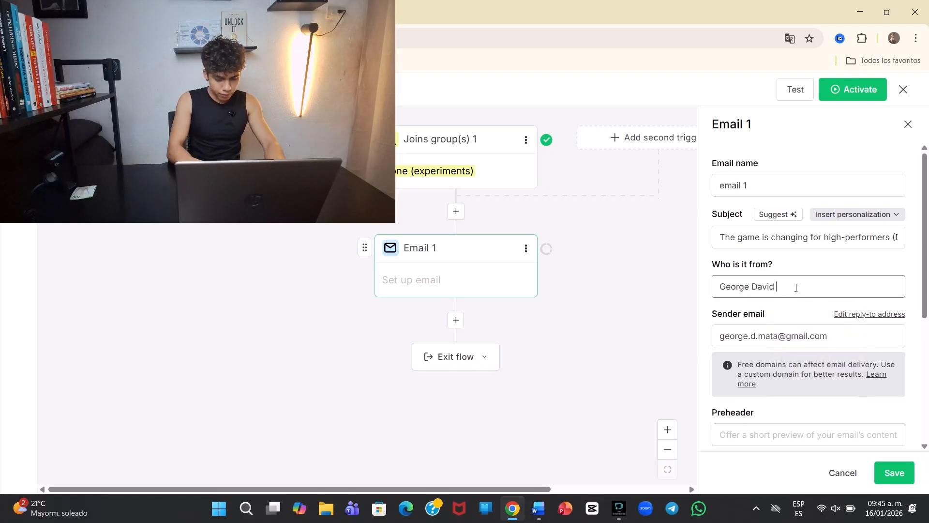
# Fill the preheader with ": You're working harder but feeling emptier—here's why", copied from the preview text in the Word document
pyautogui.moveTo(922, 248); pyautogui.dragTo(928, 351)
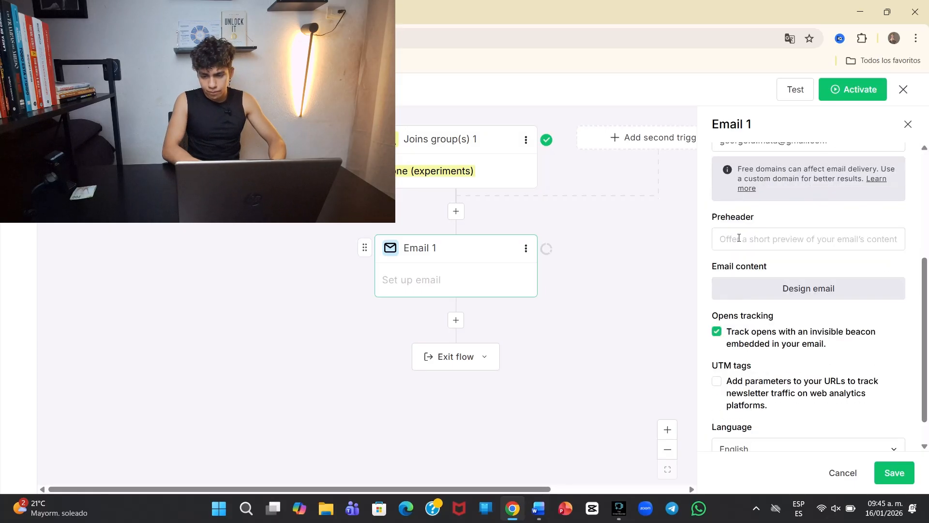
pyautogui.click(739, 237)
pyautogui.click(538, 514)
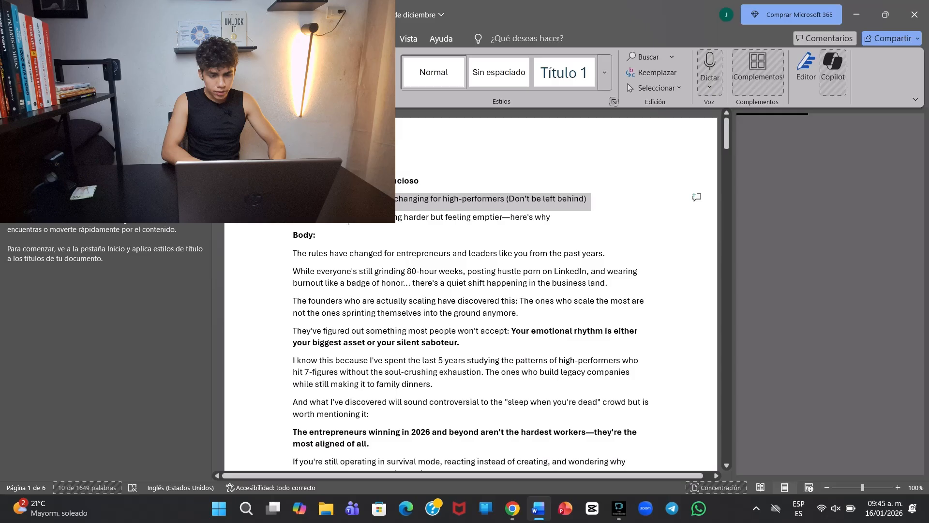
pyautogui.moveTo(348, 222); pyautogui.dragTo(557, 224)
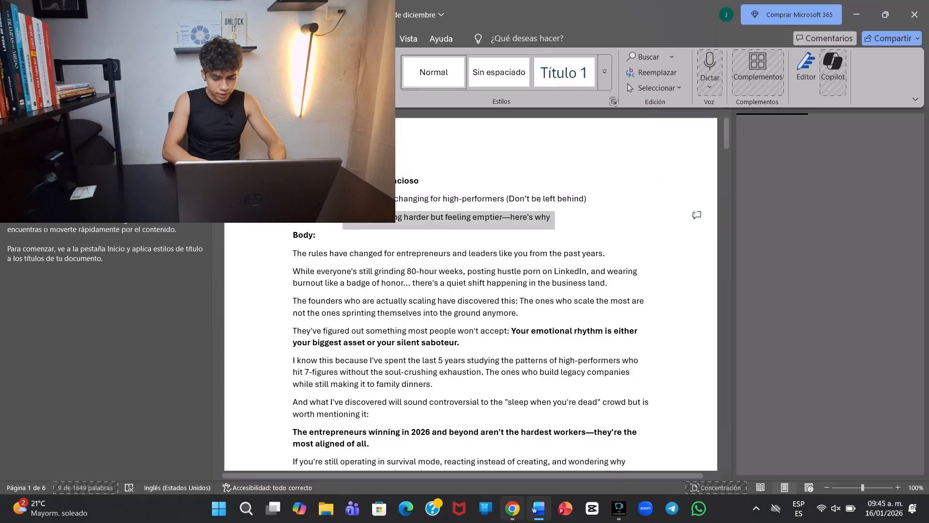
pyautogui.hotkey('alt', 'Tab')
pyautogui.write(": You're working harder but feeling emptier—here's why")
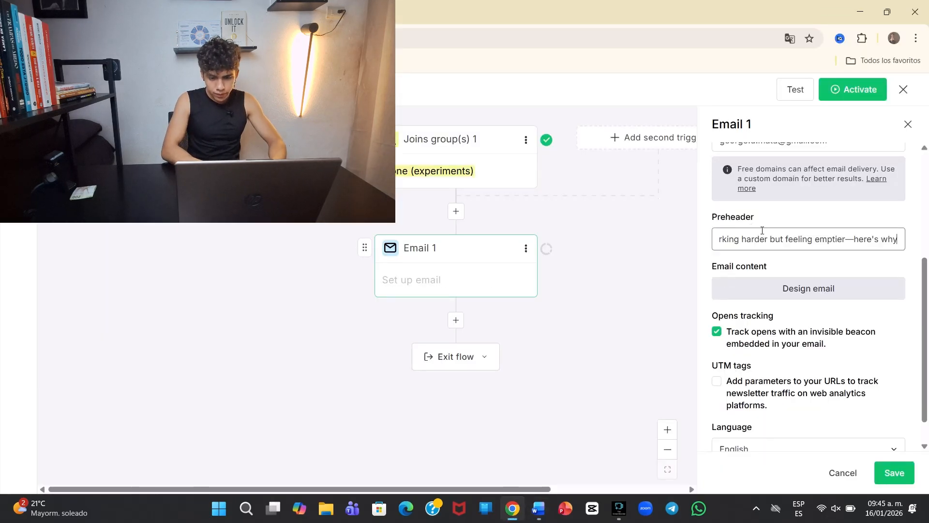
# Start designing the email's content with the Rich-text editor
pyautogui.click(817, 293)
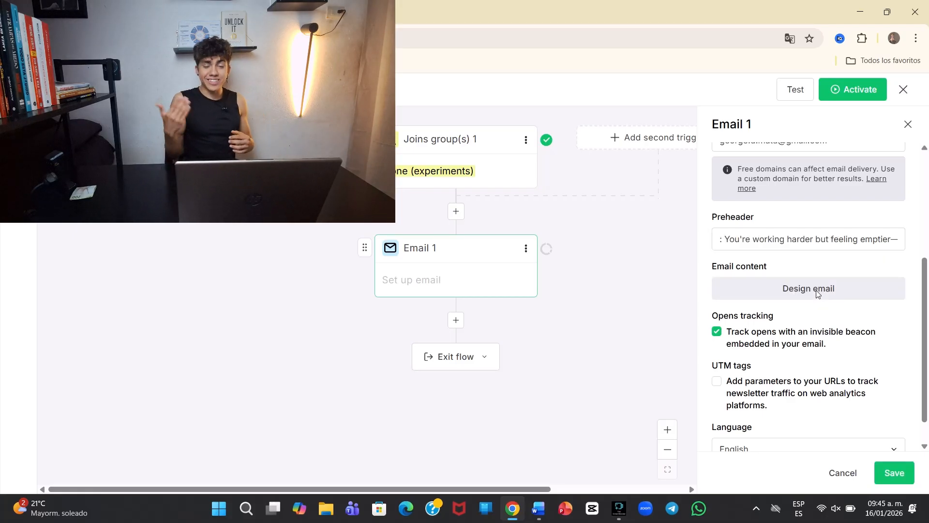
pyautogui.click(817, 293)
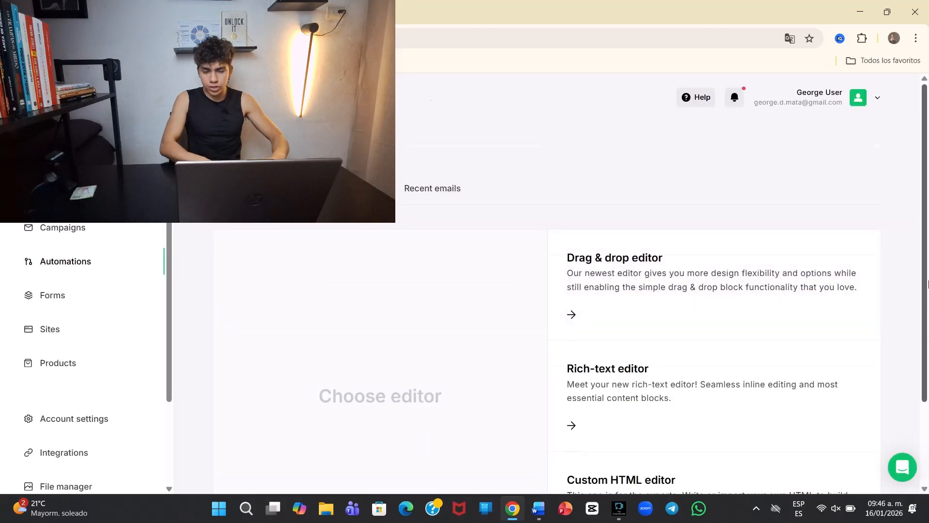
pyautogui.scroll(-2, 798, 276)
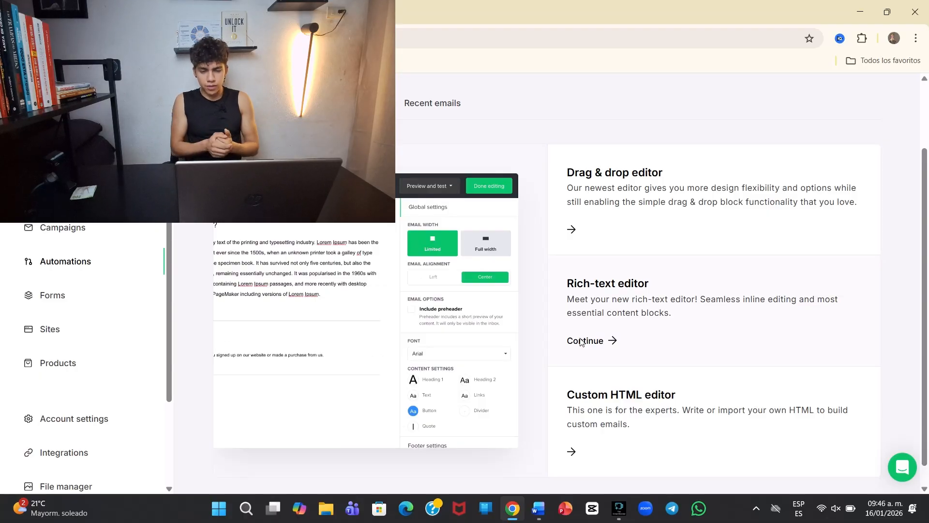
pyautogui.click(583, 341)
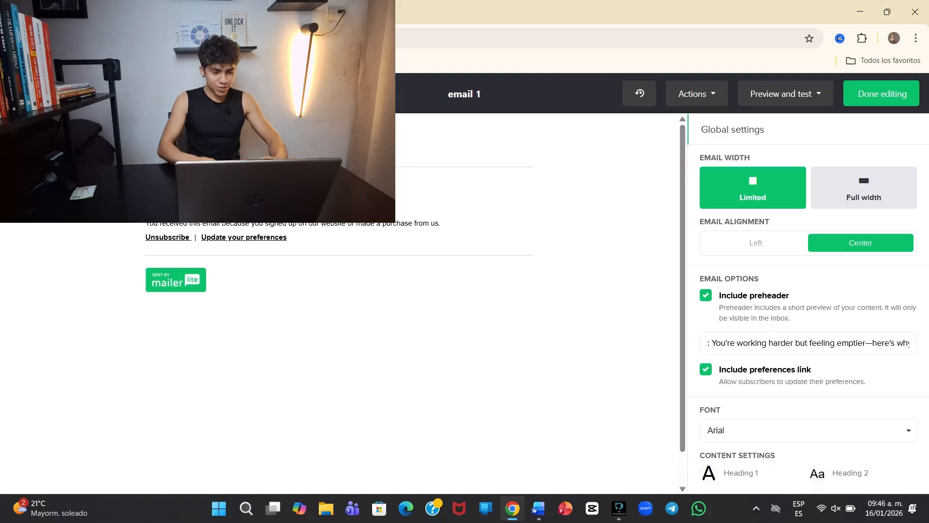
# Replace the placeholder "Start writing your text" with the full EMAIL #1 body, including the P.S., copied from the Word document
pyautogui.scroll(-1, 287, 153)
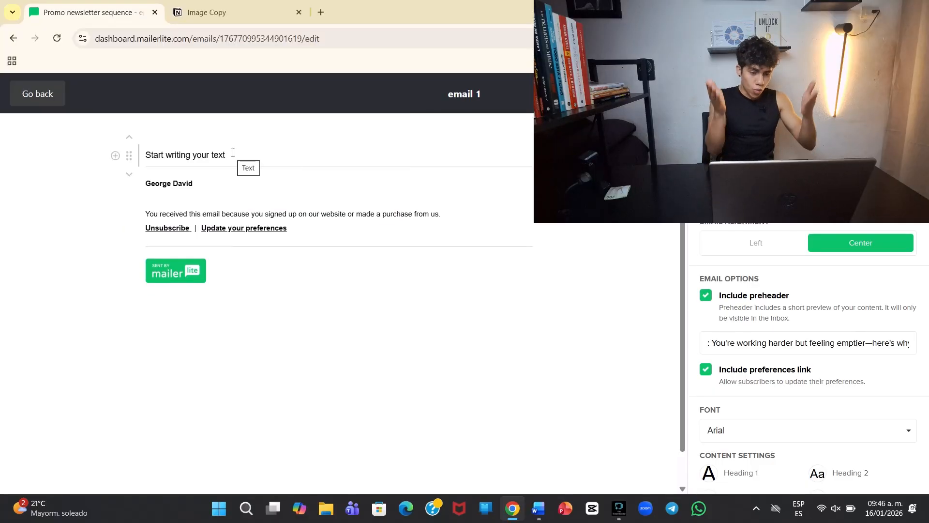
pyautogui.moveTo(234, 154); pyautogui.dragTo(146, 157)
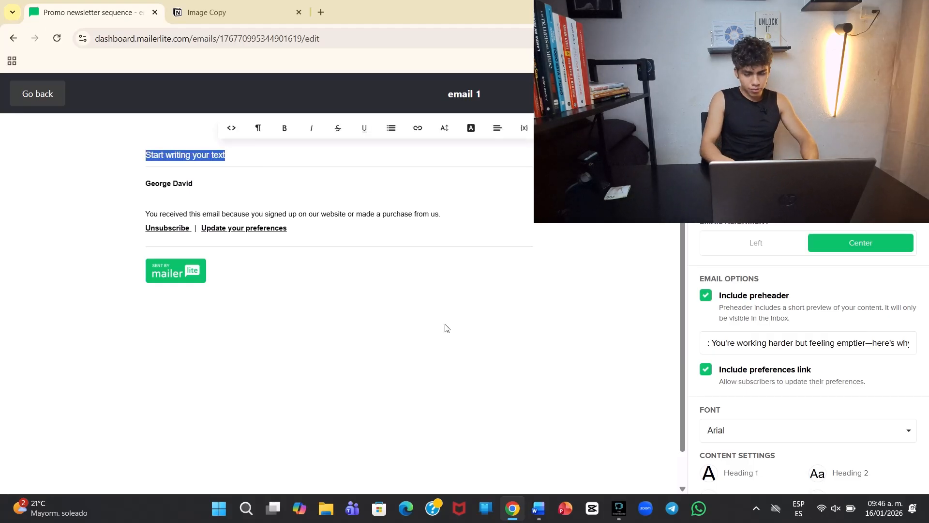
pyautogui.click(538, 509)
pyautogui.moveTo(540, 516)
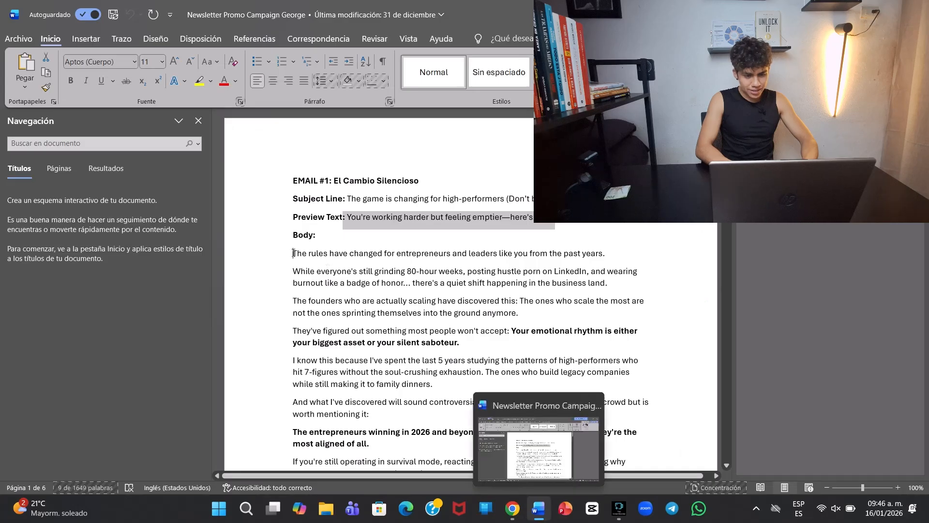
pyautogui.moveTo(293, 253); pyautogui.dragTo(512, 262)
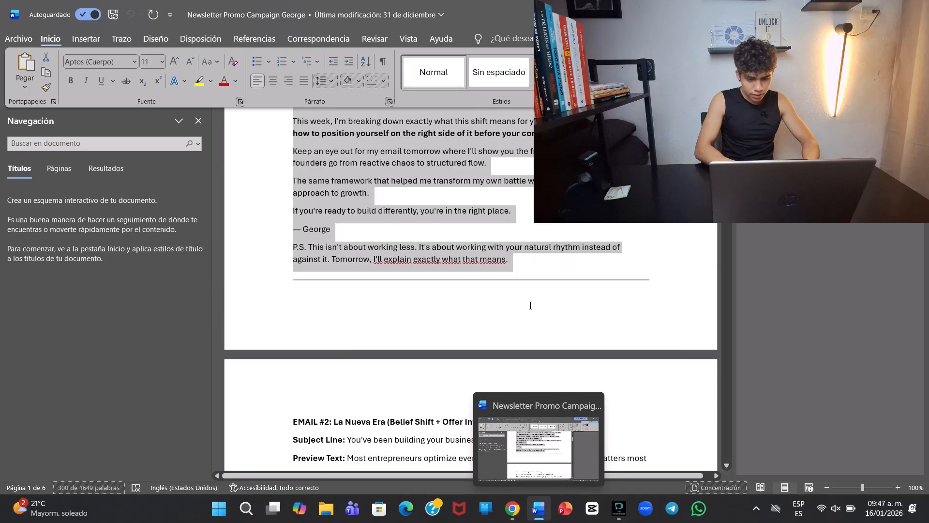
pyautogui.hotkey('alt', 'Tab')
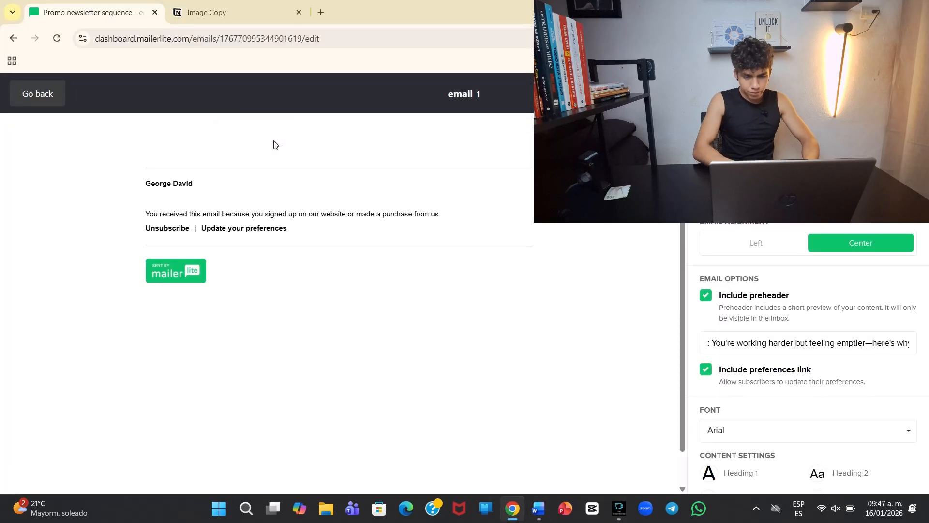
pyautogui.write("The rules have changed for entrepreneurs and leaders like you from the past years.  While everyone's still grinding 80-hour weeks, posting hustle porn on LinkedIn, and wearing burnout like a badge of honor... there's a quiet shift happening in the business land.")
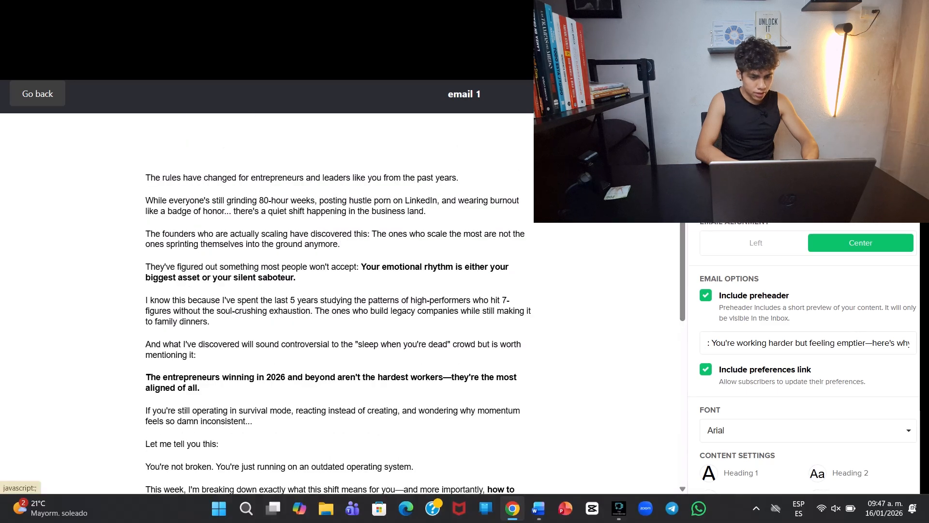
# Review the pasted body of email 1 from the opening line through the P.S. and footer
pyautogui.scroll(-1, 339, 315)
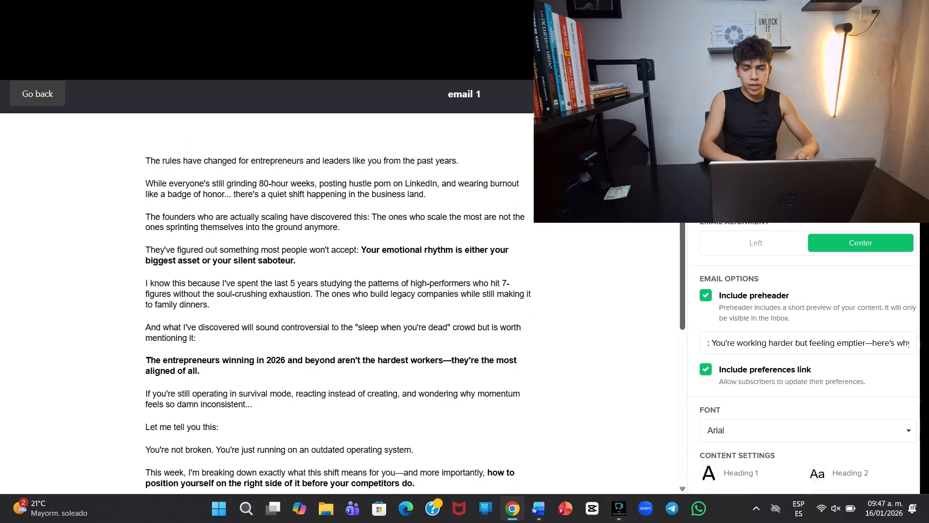
pyautogui.scroll(-1, 338, 315)
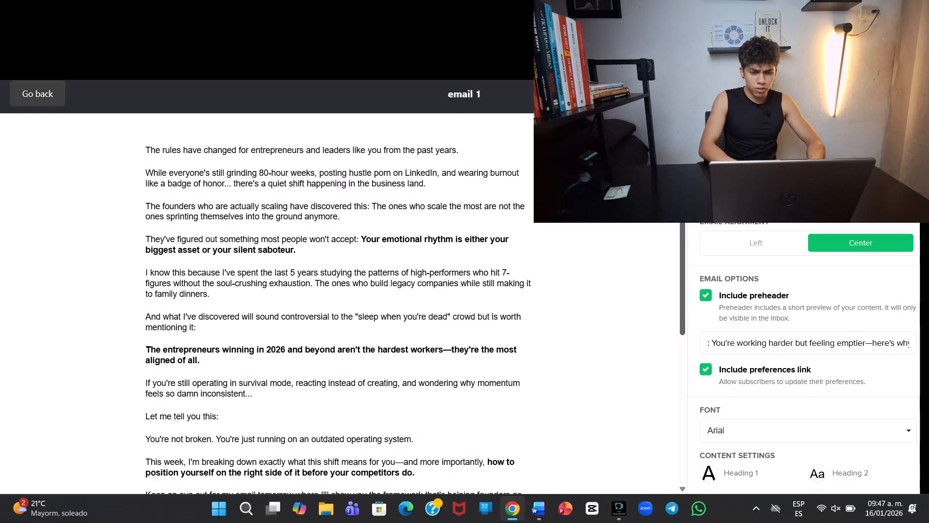
pyautogui.scroll(-1, 339, 300)
pyautogui.scroll(-2, 339, 300)
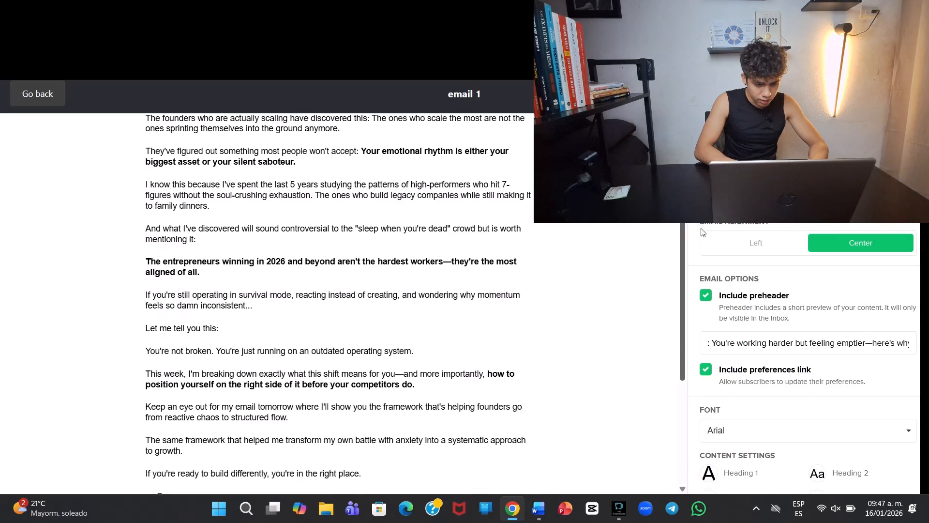
pyautogui.scroll(-2, 713, 271)
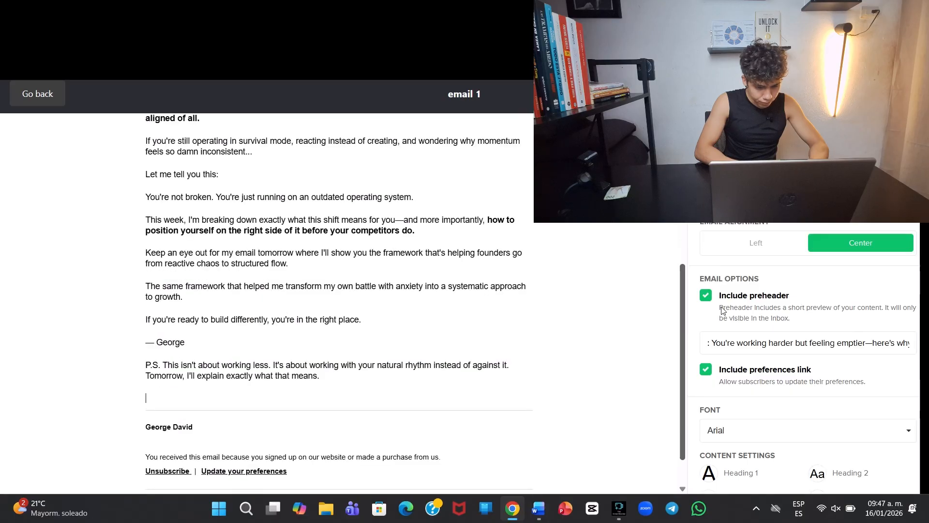
pyautogui.scroll(-2, 722, 312)
pyautogui.scroll(5, 723, 312)
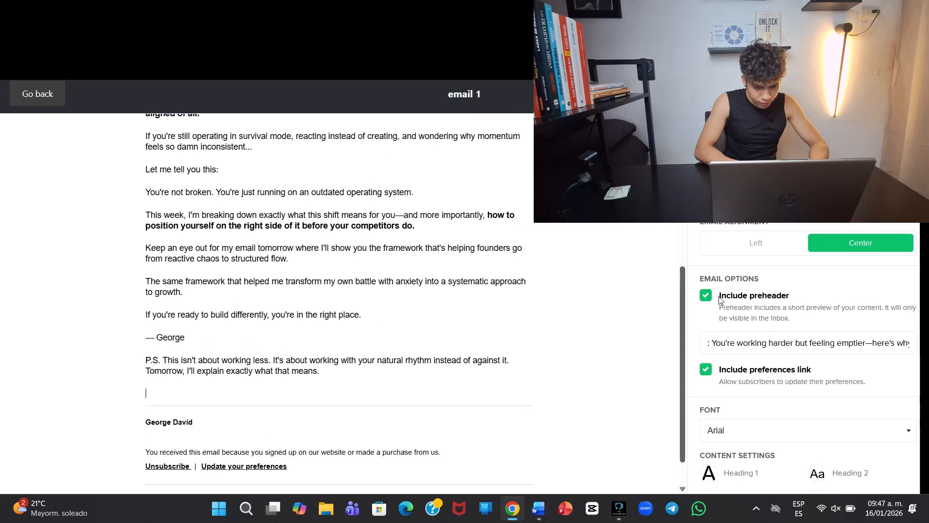
pyautogui.scroll(3, 363, 264)
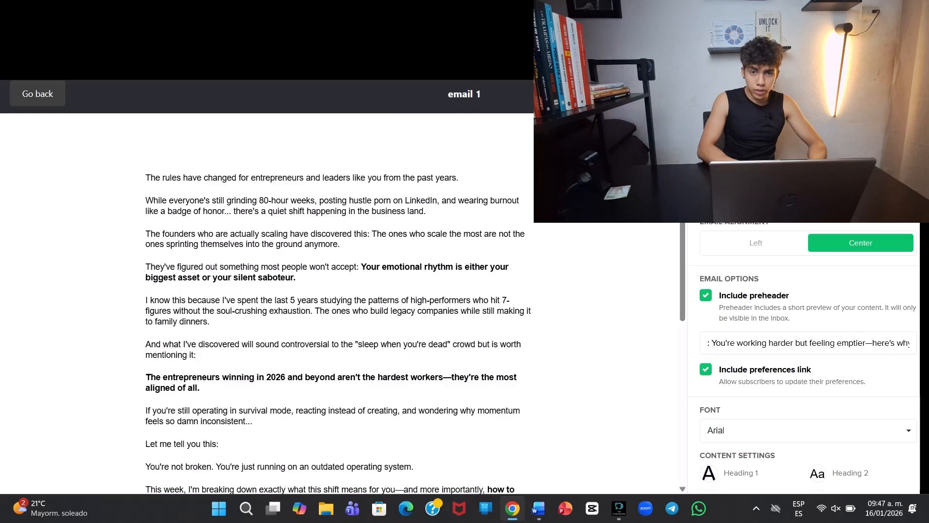
pyautogui.doubleClick(363, 264)
pyautogui.moveTo(363, 264); pyautogui.dragTo(496, 277)
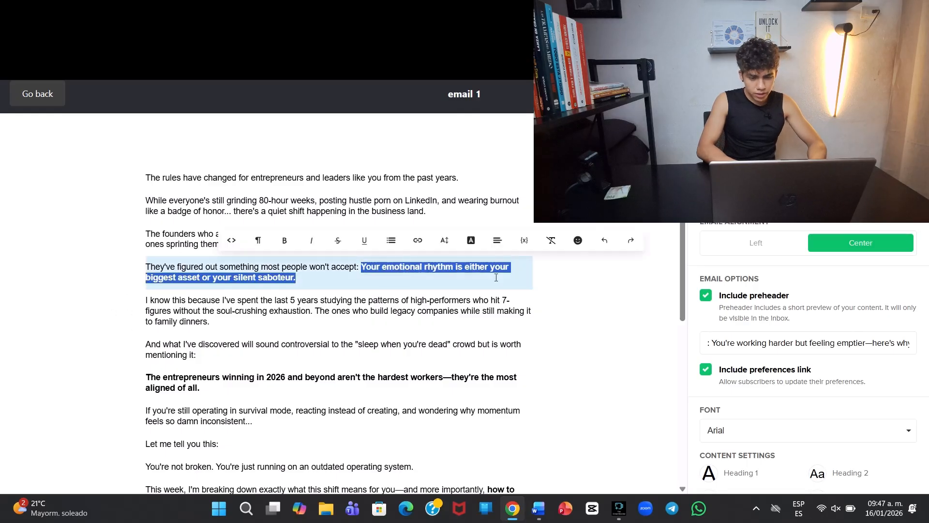
pyautogui.click(496, 277)
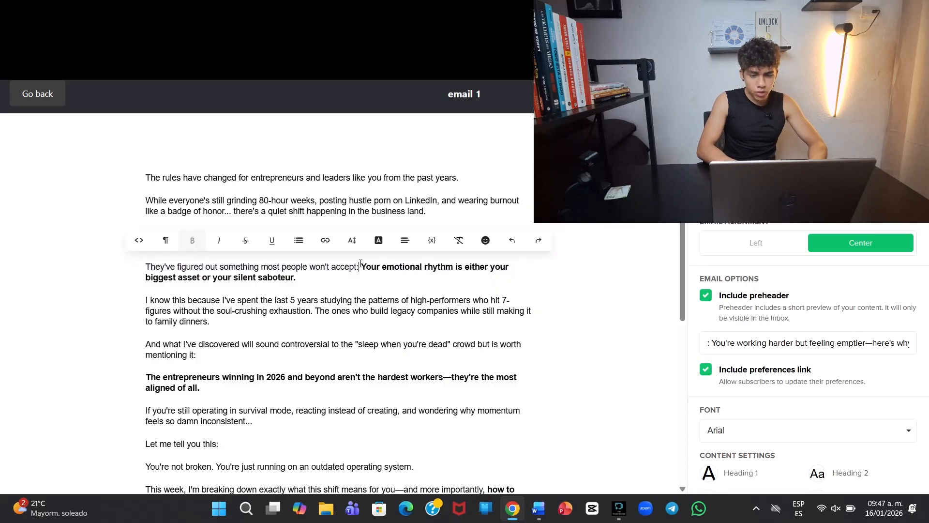
pyautogui.moveTo(359, 267); pyautogui.dragTo(391, 279)
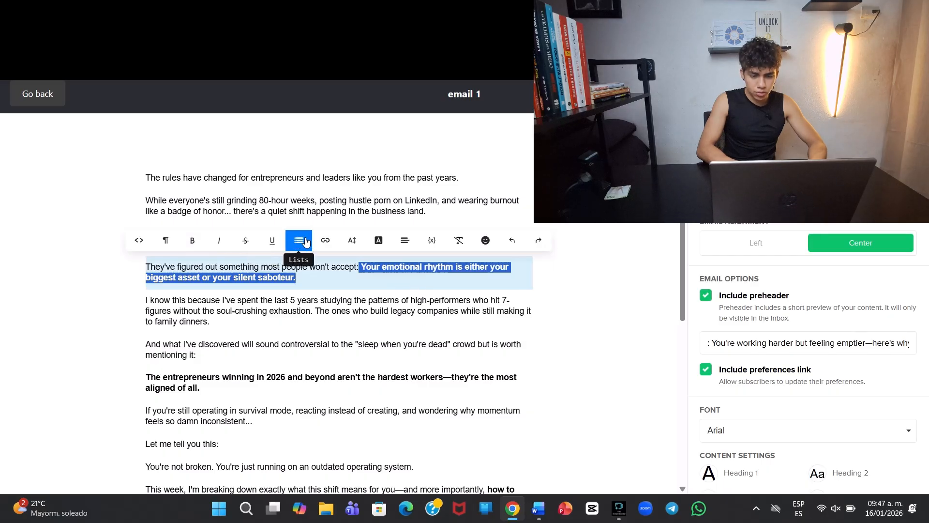
pyautogui.click(325, 242)
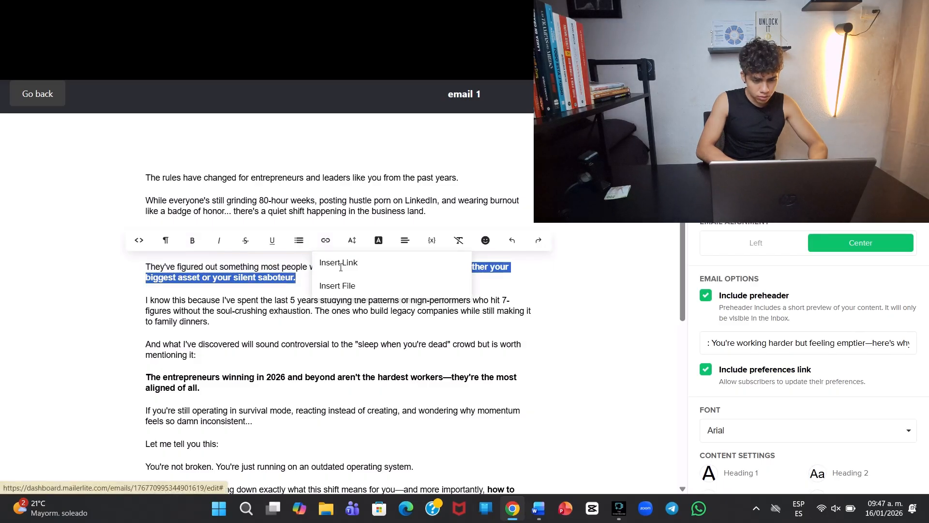
pyautogui.click(333, 264)
pyautogui.click(286, 258)
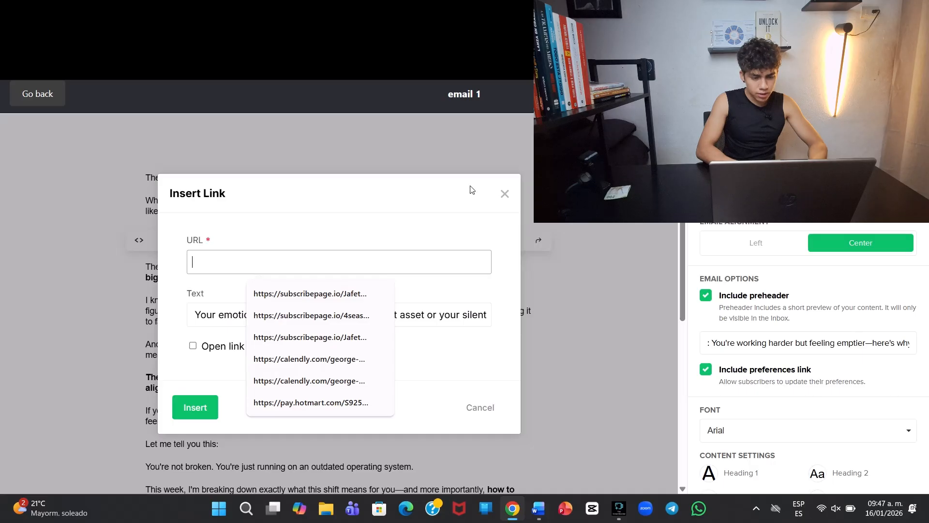
pyautogui.click(505, 193)
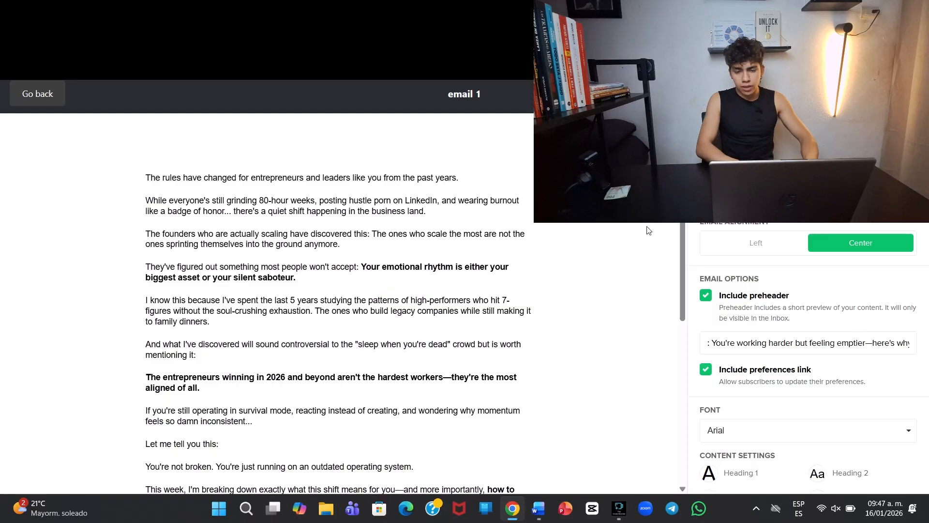
# Finish editing the email content and save the Email 1 step in the automation
pyautogui.moveTo(683, 245); pyautogui.dragTo(699, 194)
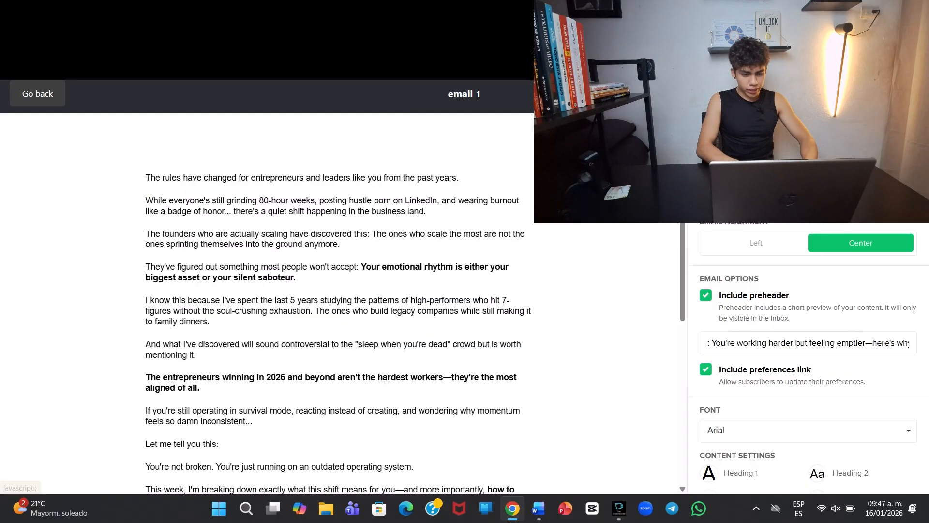
pyautogui.click(871, 101)
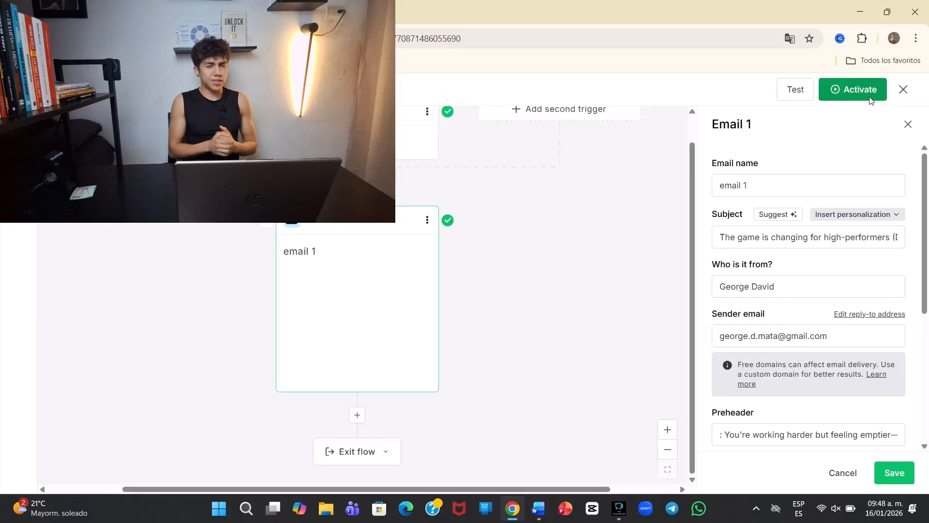
pyautogui.click(895, 473)
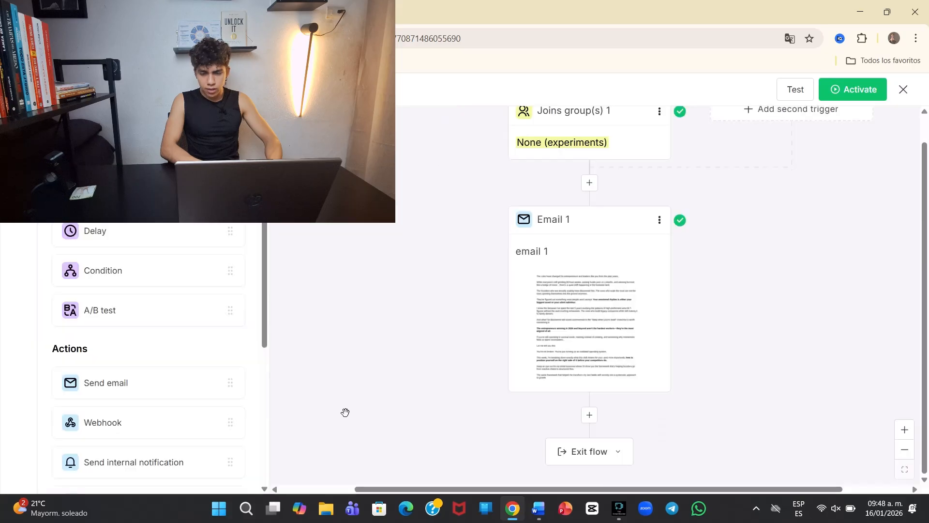
# Add a time delay of 1 day after Email 1 and save it
pyautogui.click(589, 415)
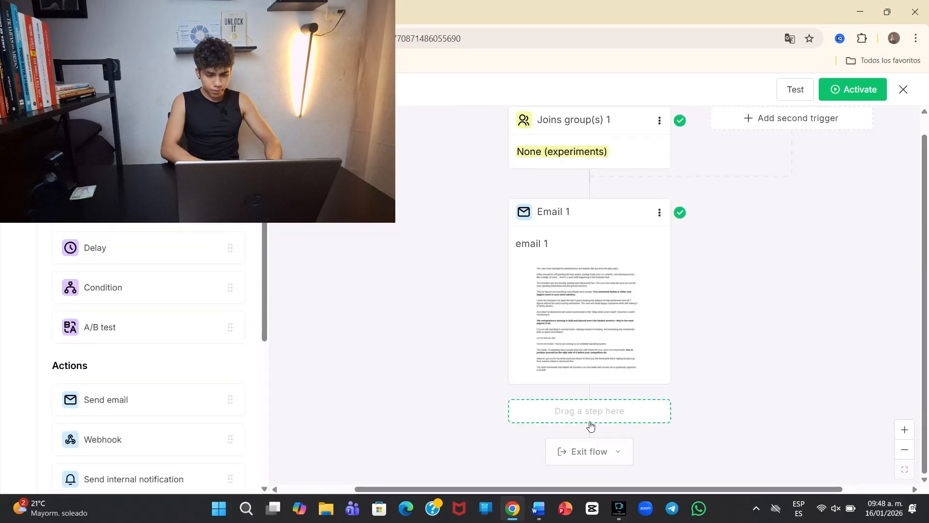
pyautogui.click(120, 251)
pyautogui.click(724, 185)
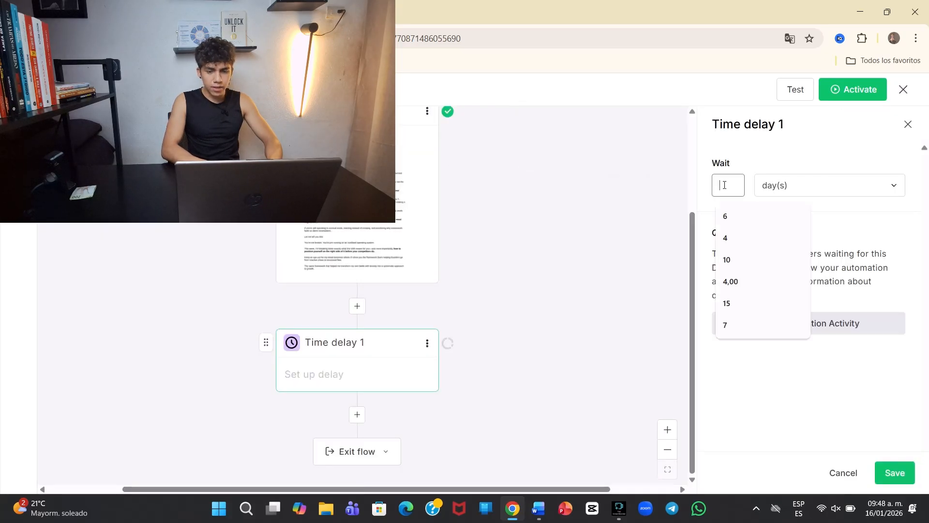
pyautogui.write('1')
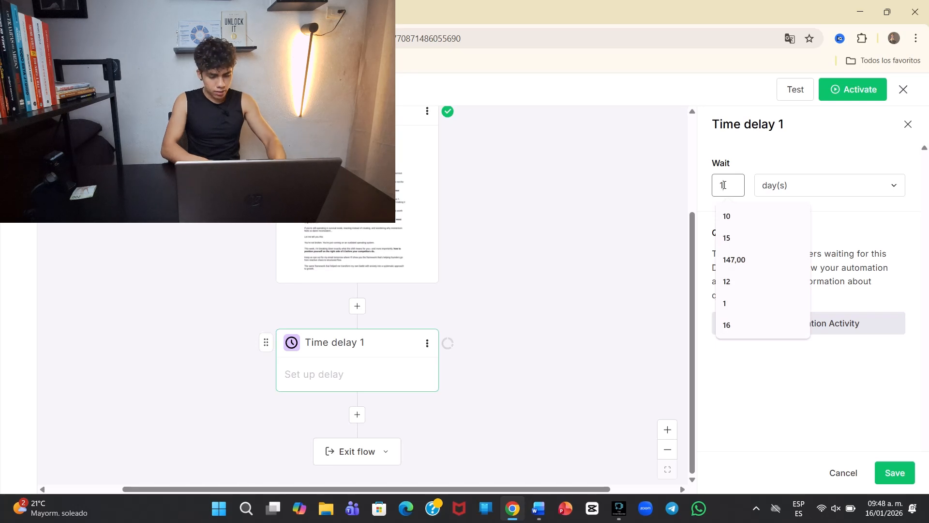
pyautogui.click(885, 471)
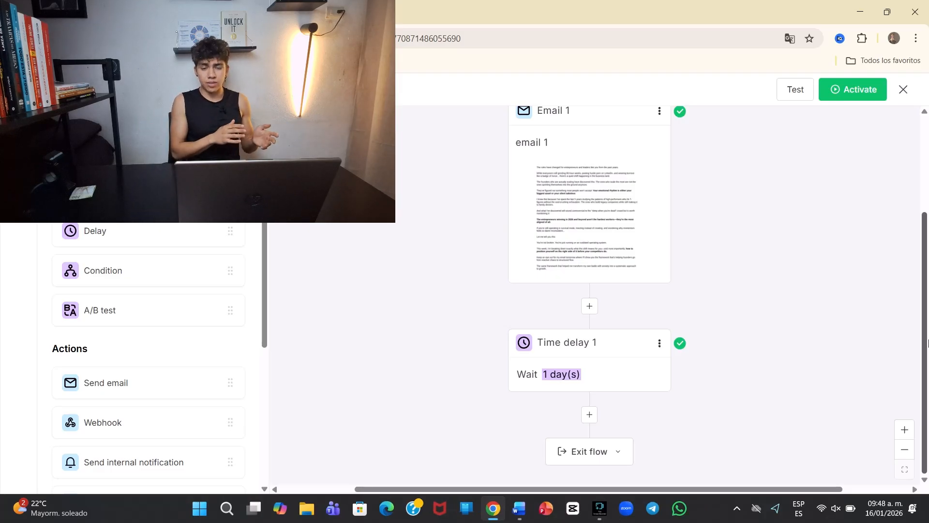
# Add a second email step after the 1-day delay and leave the automation editor
pyautogui.click(587, 416)
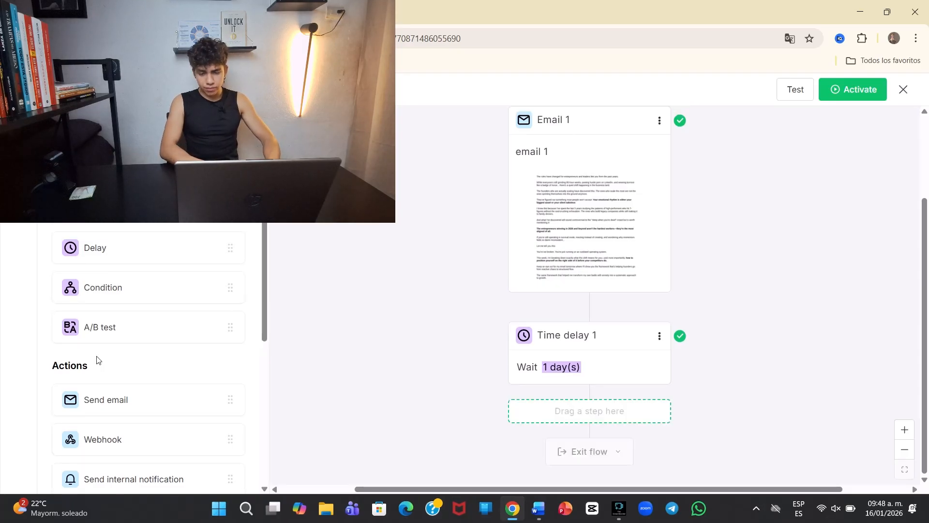
pyautogui.click(101, 408)
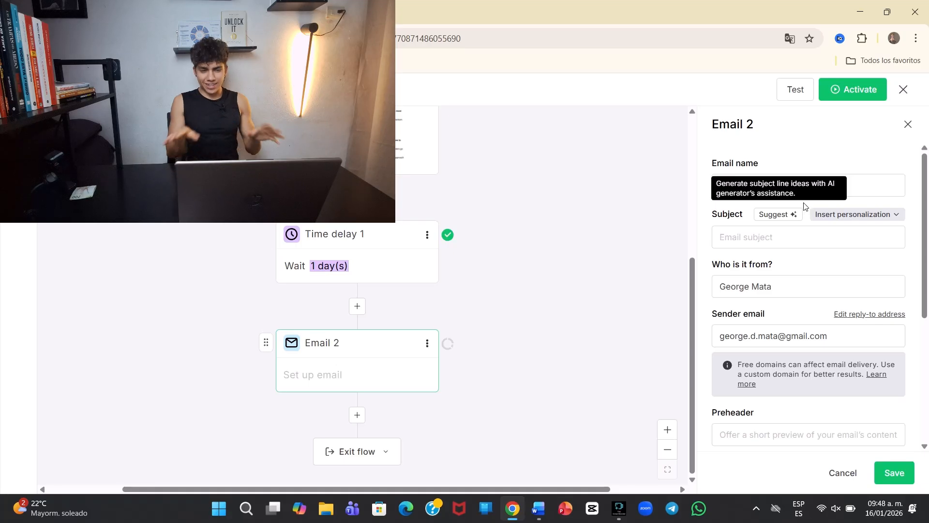
pyautogui.click(904, 90)
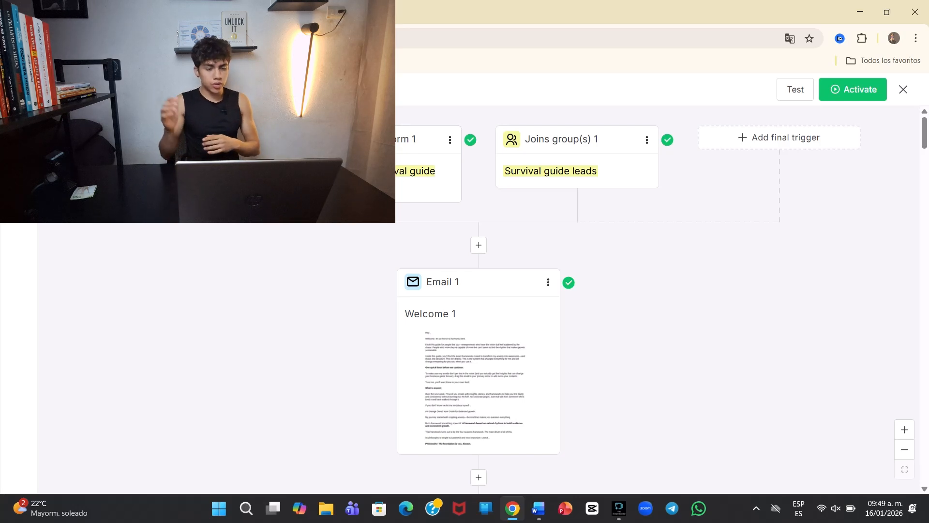
# Allow subscribers to re-enter the Survival Guide automation to see the re-entry timing options, and close the settings without saving
pyautogui.click(19, 184)
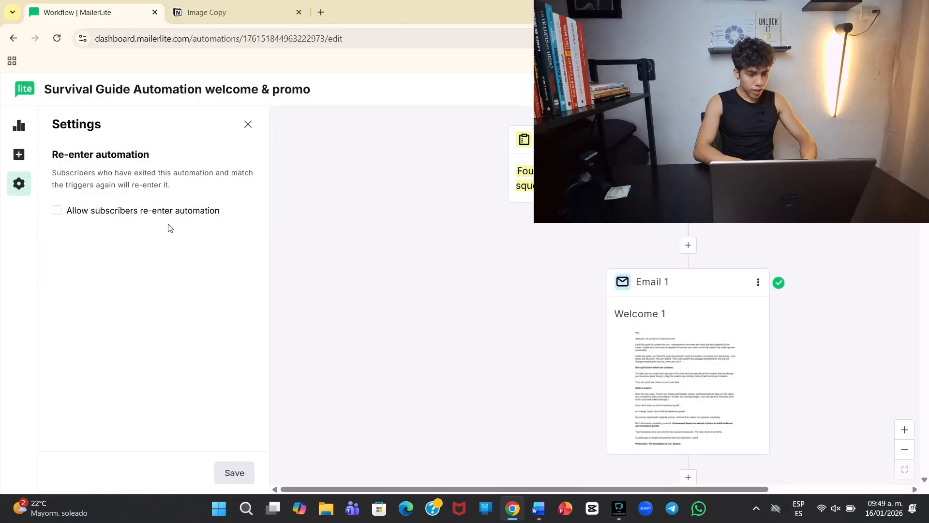
pyautogui.click(57, 210)
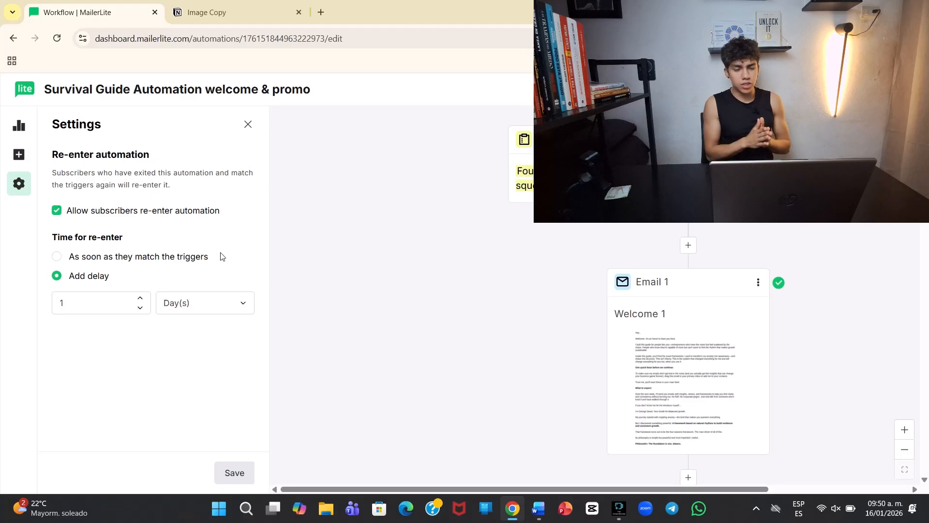
pyautogui.click(380, 332)
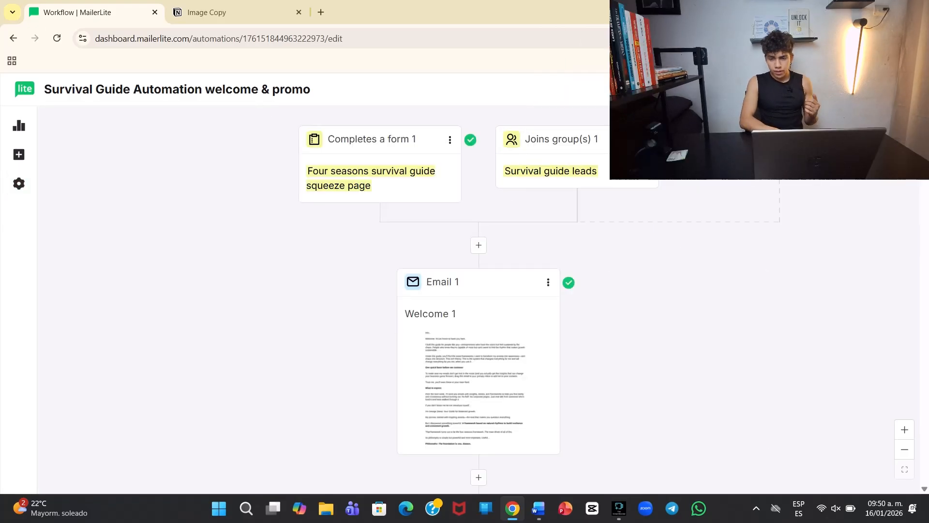
# Examine the Survival Guide automation from its triggers through the alternating emails and delays to the exit of the flow
pyautogui.scroll(-2, 478, 291)
pyautogui.scroll(2, 478, 290)
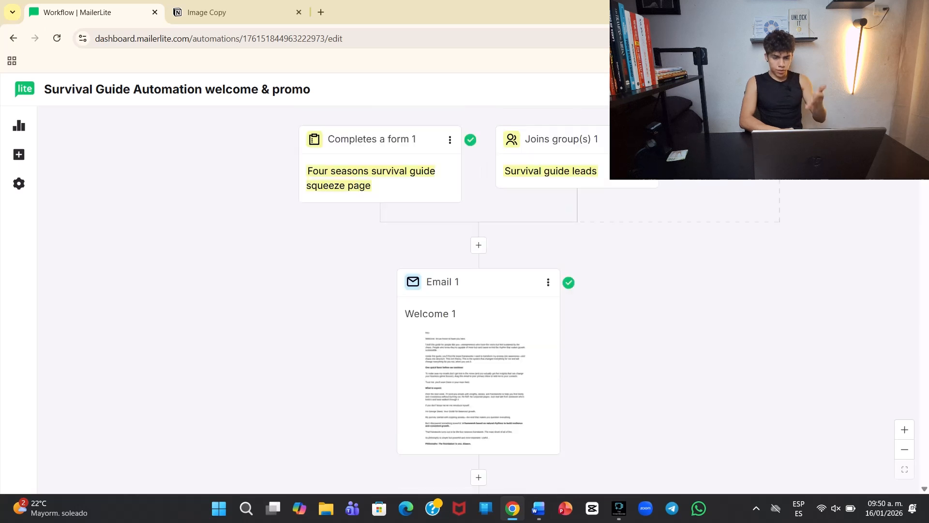
pyautogui.scroll(-3, 479, 290)
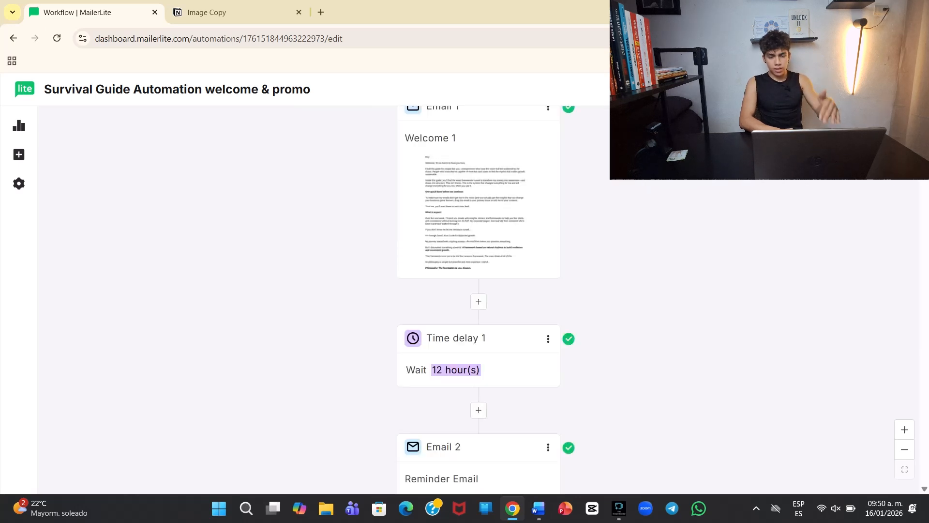
pyautogui.scroll(-2, 478, 290)
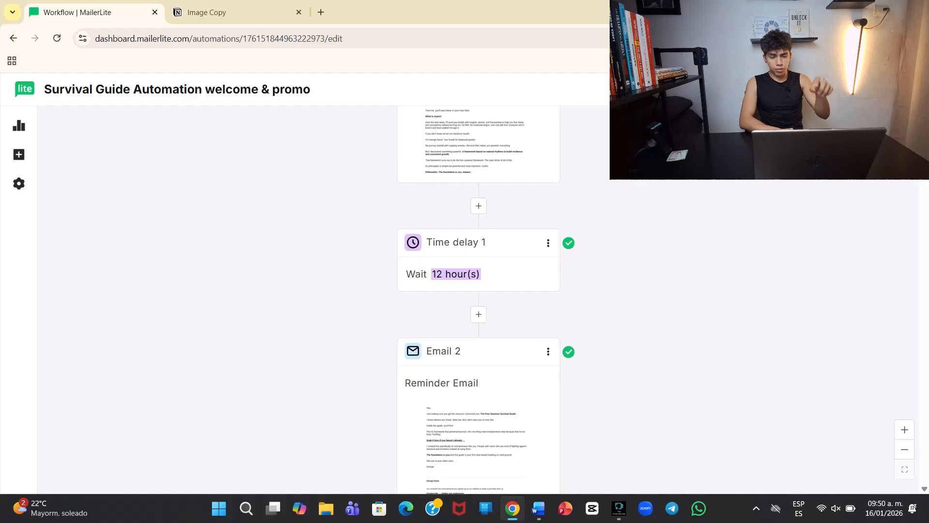
pyautogui.scroll(-3, 479, 290)
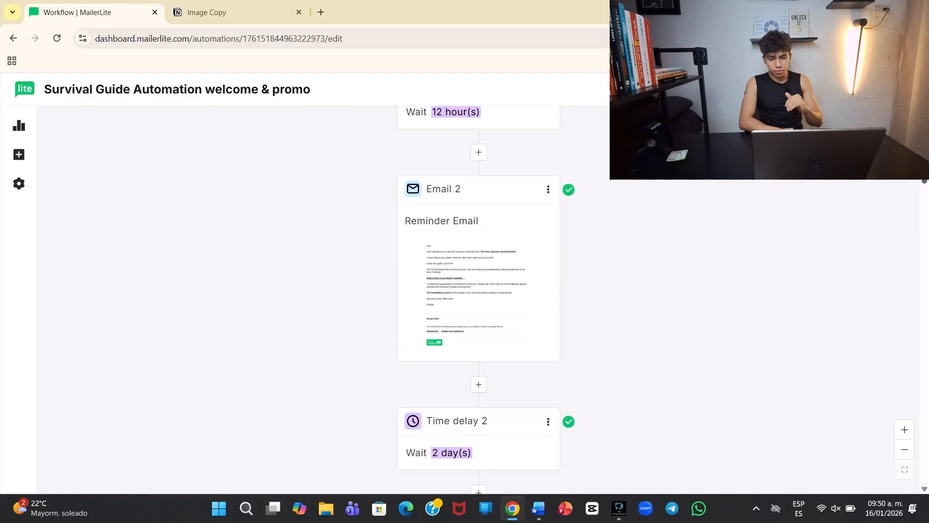
pyautogui.scroll(-1, 479, 290)
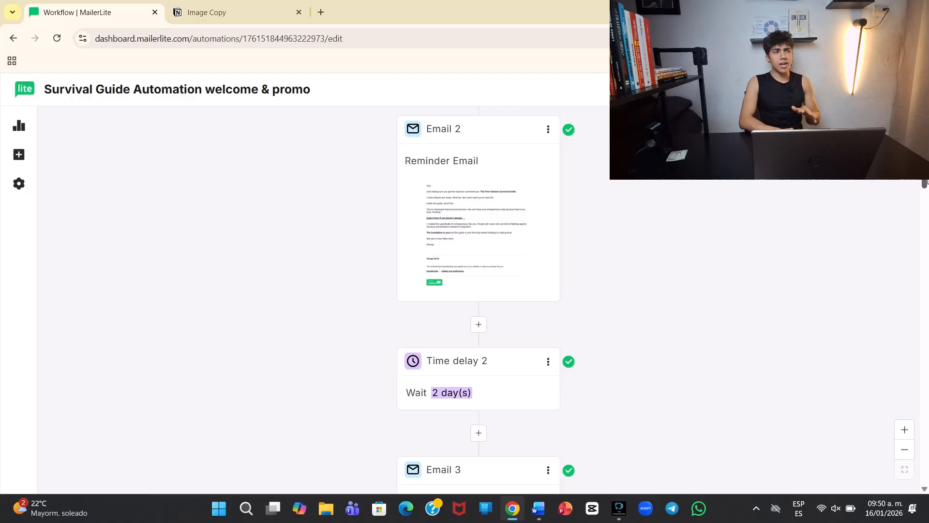
pyautogui.moveTo(928, 182); pyautogui.dragTo(928, 199)
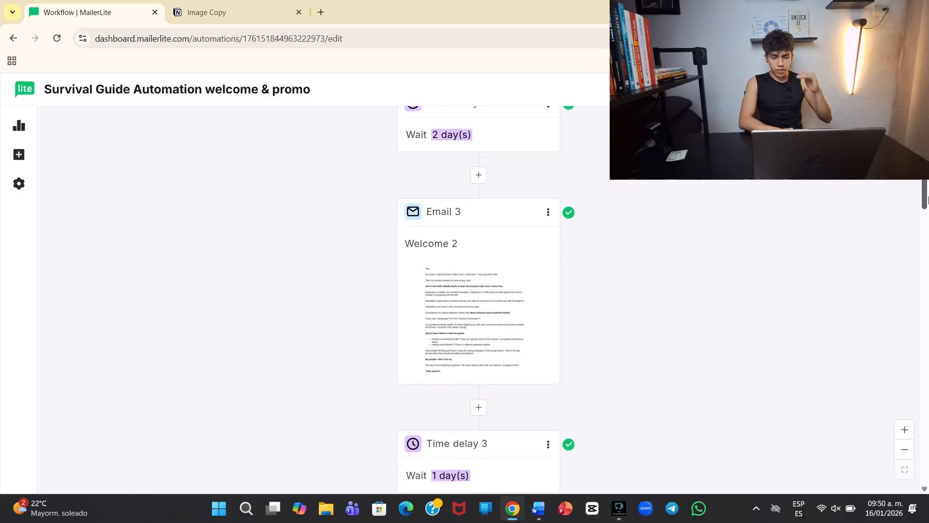
pyautogui.moveTo(928, 199); pyautogui.dragTo(928, 211)
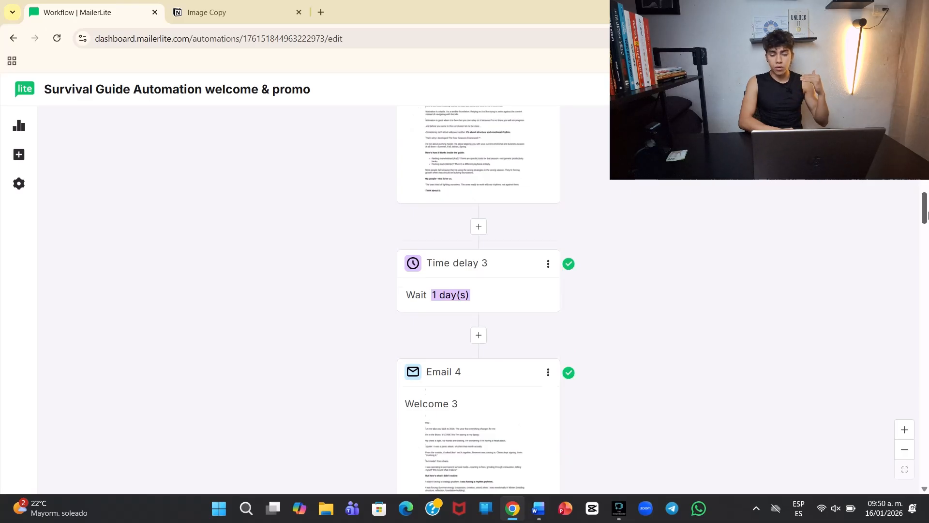
pyautogui.moveTo(928, 213); pyautogui.dragTo(927, 472)
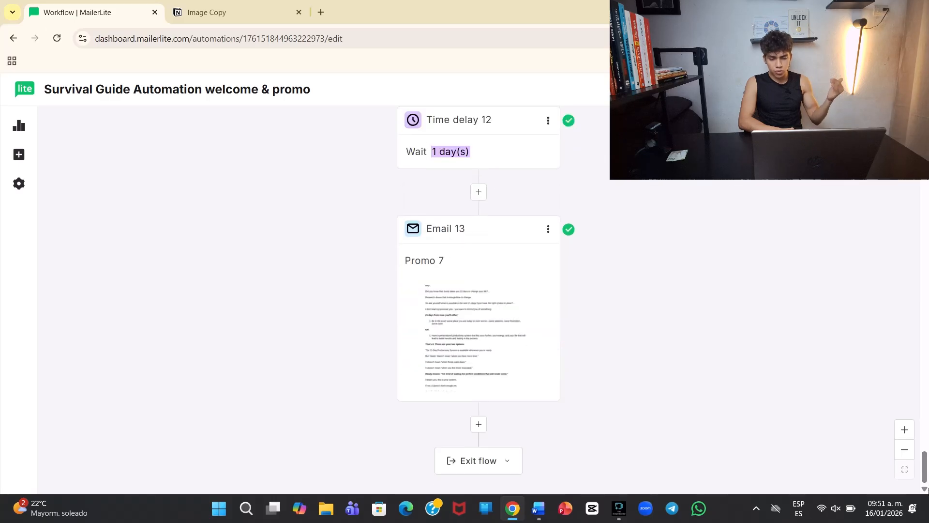